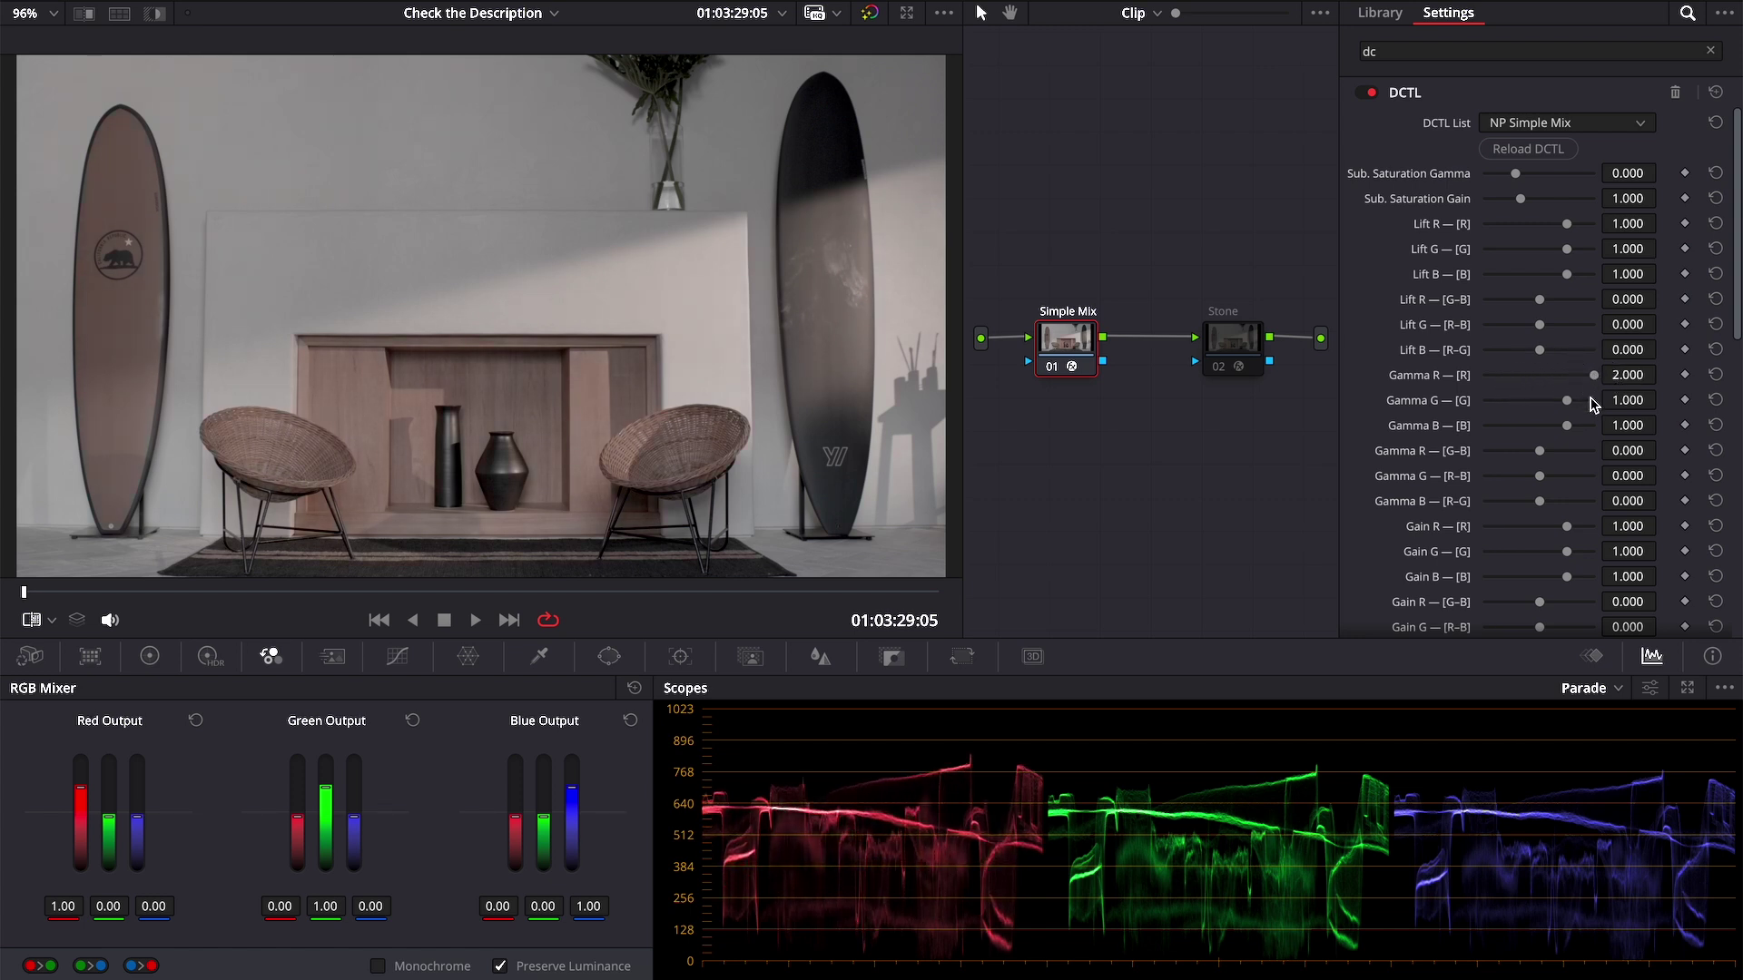
scroll(1591, 405, "down", 5)
left_click_drag(1630, 293, 1707, 286)
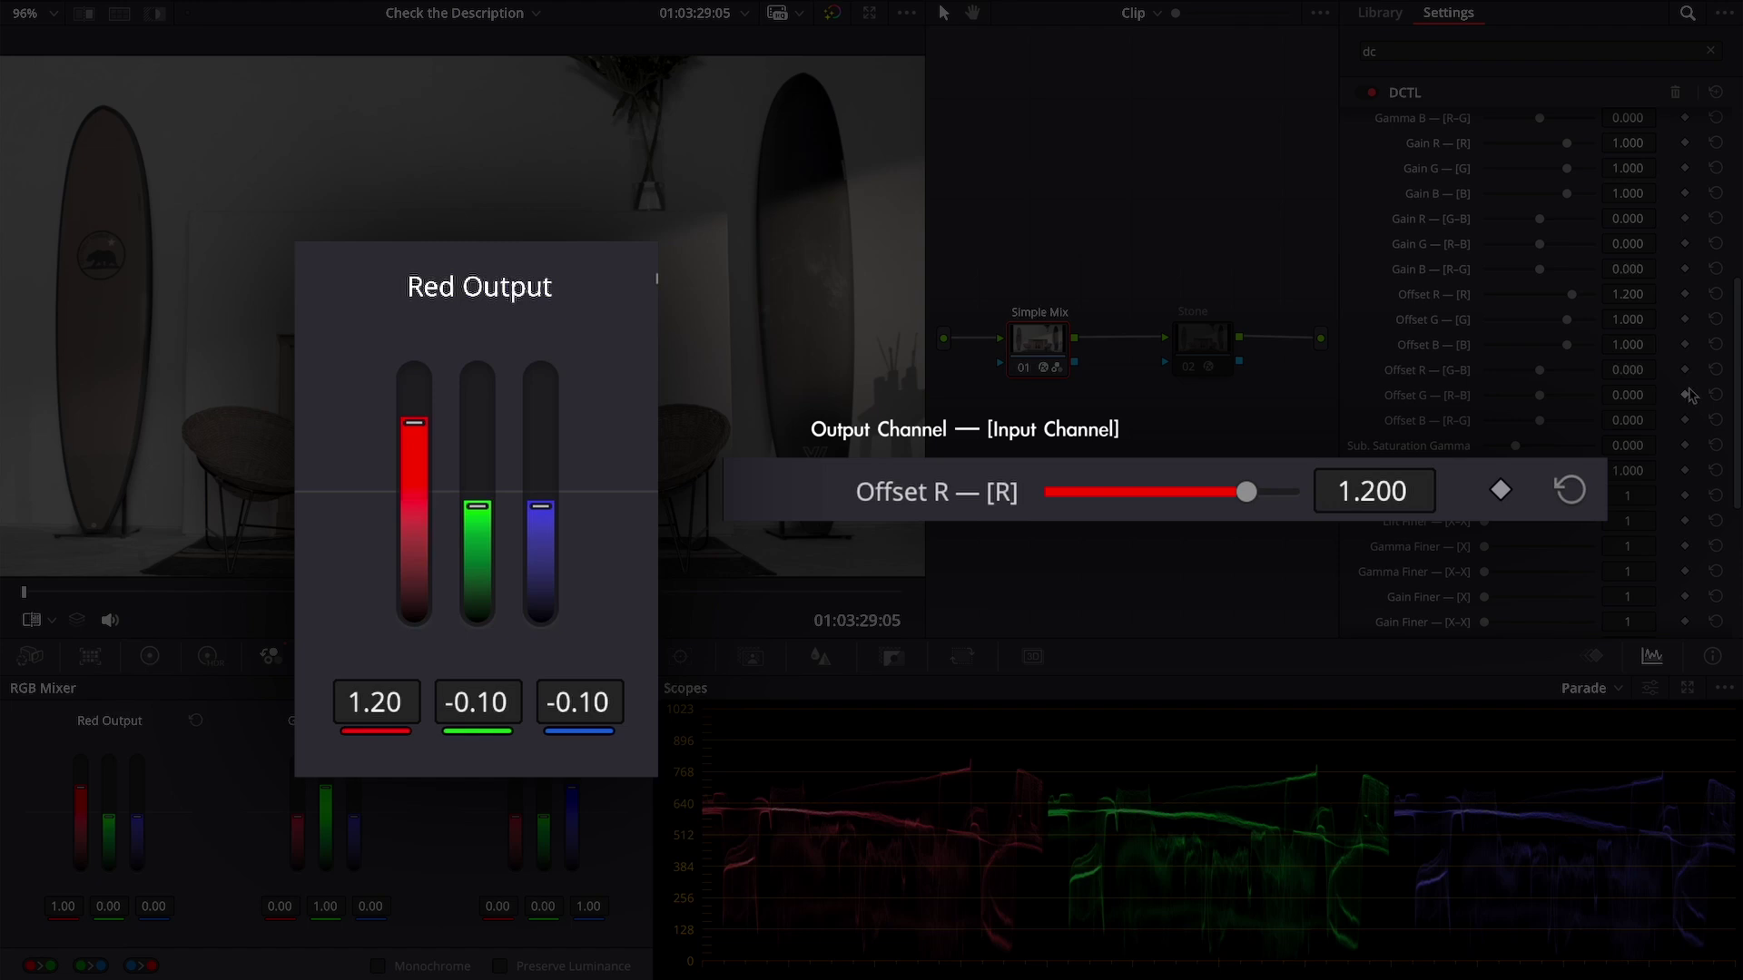
- Set Offset R [R] to 1.2 and Offset R [G-B] to about -0.2
left_click_drag(1630, 368, 1627, 369)
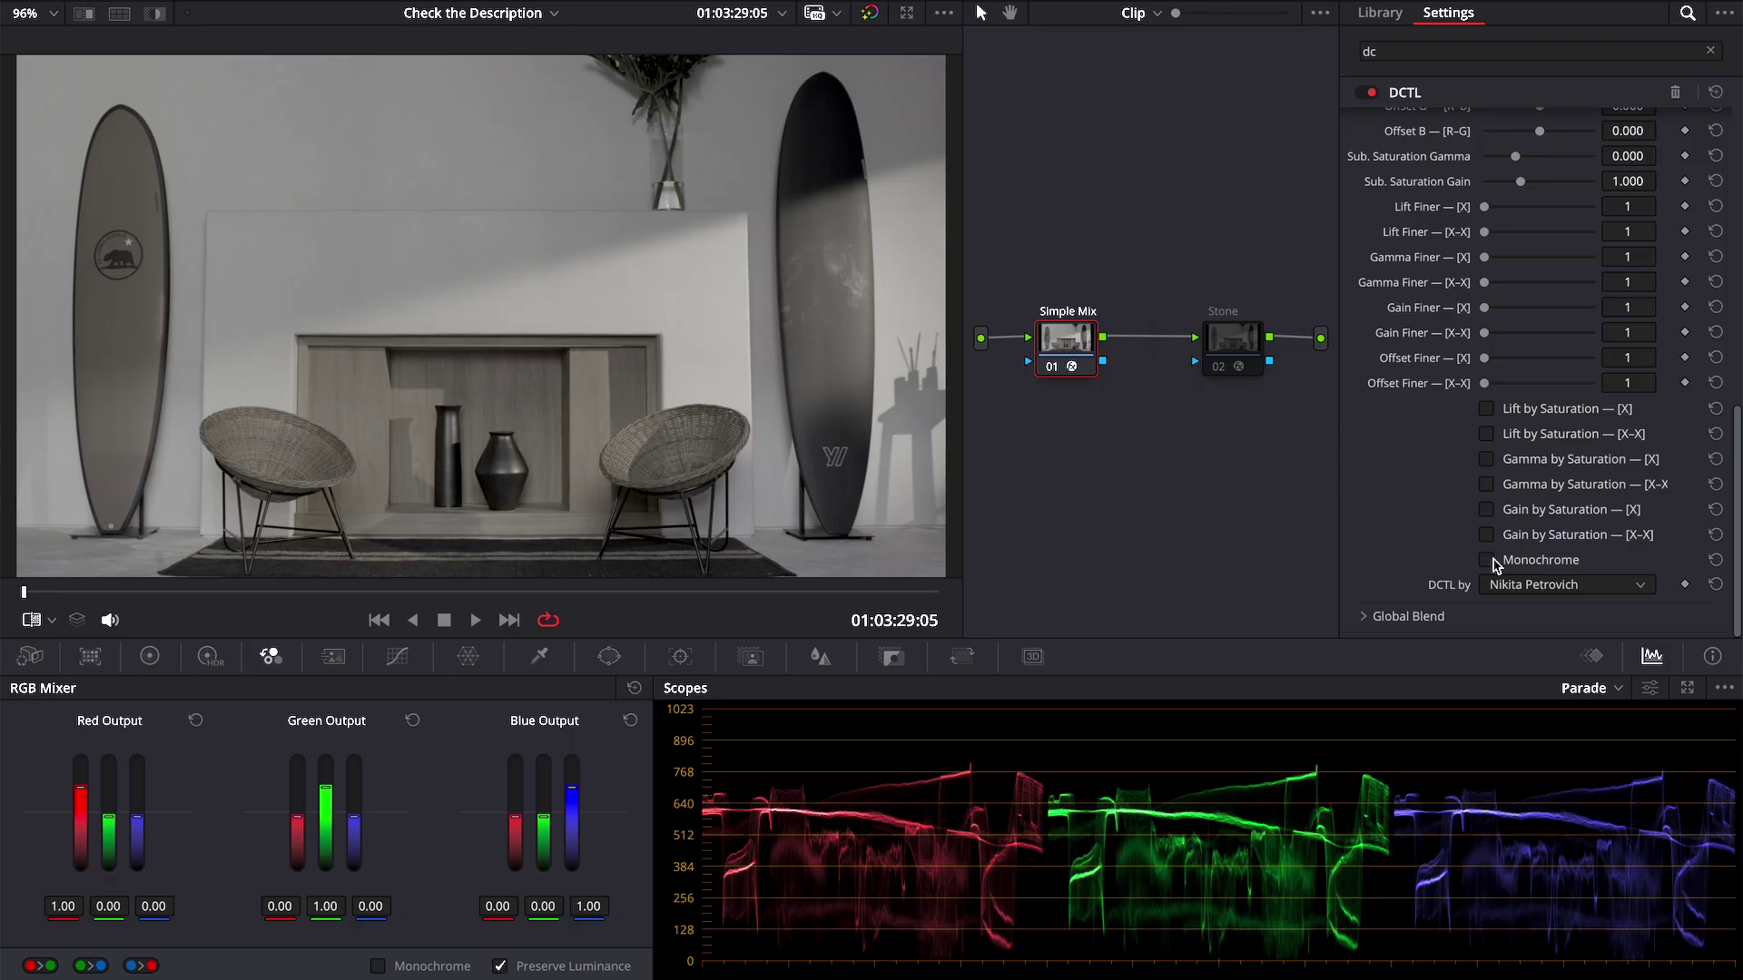
- Enable Monochrome and push the red gamma green-blue mix and the red and blue offsets to extremes
left_click(1488, 561)
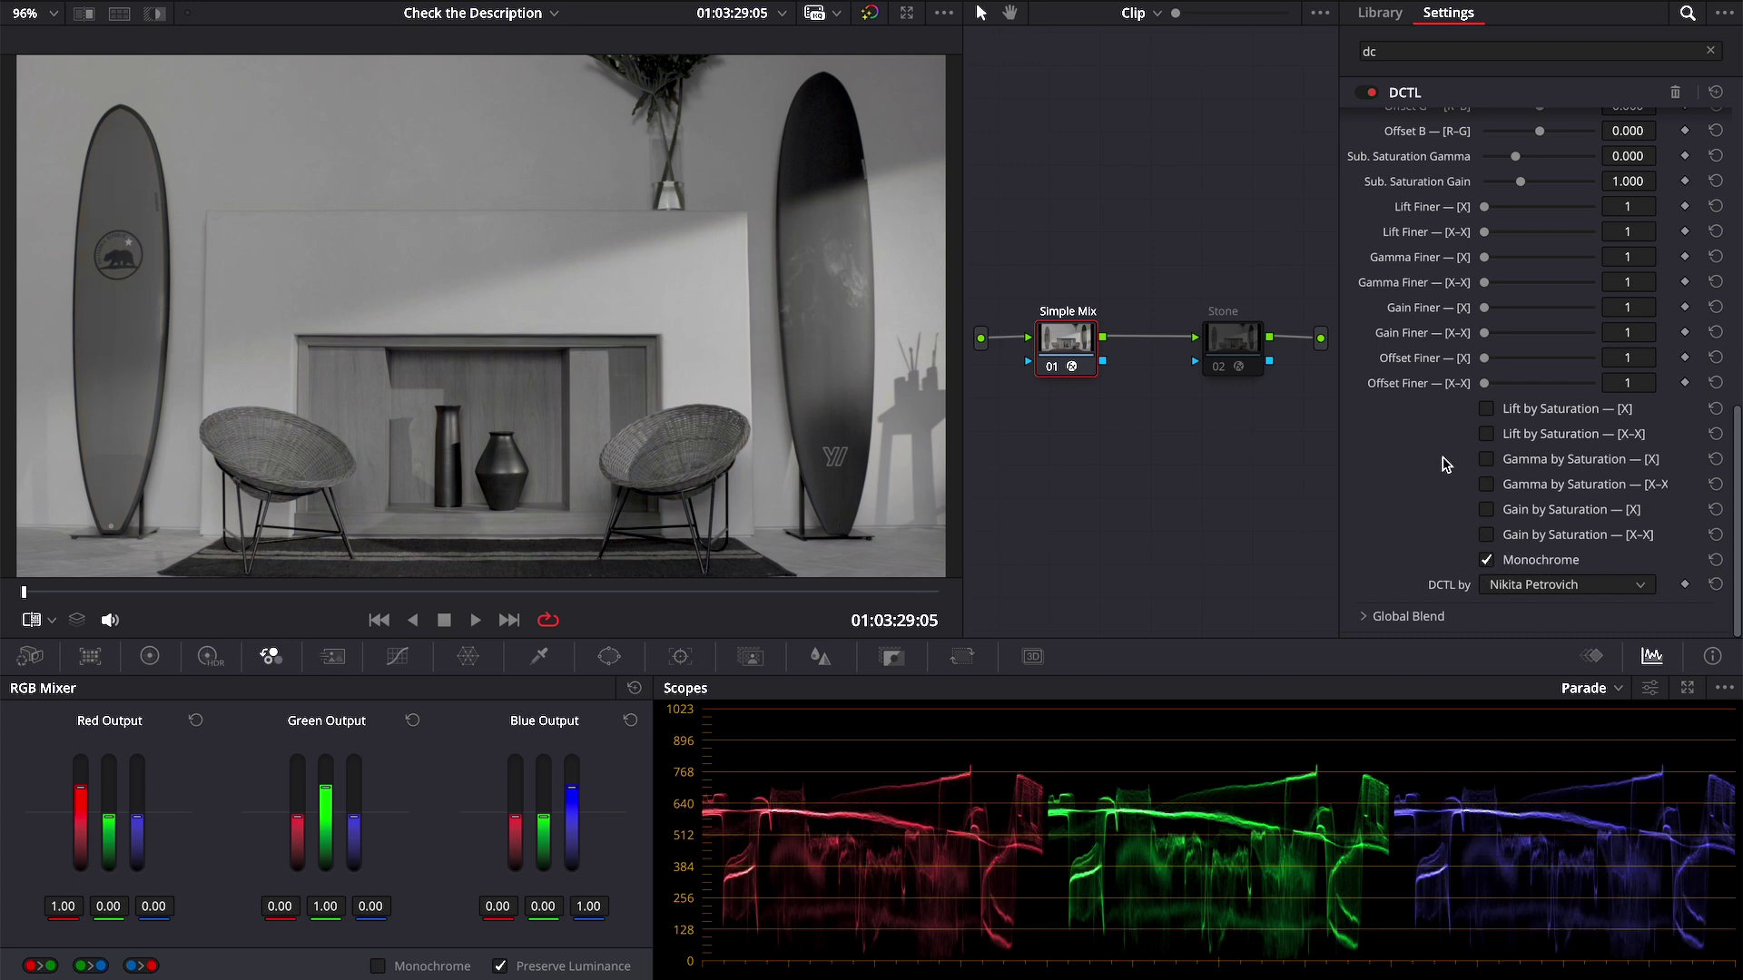
scroll(1436, 302, "up", 3)
scroll(1472, 259, "up", 4)
scroll(1511, 204, "up", 3)
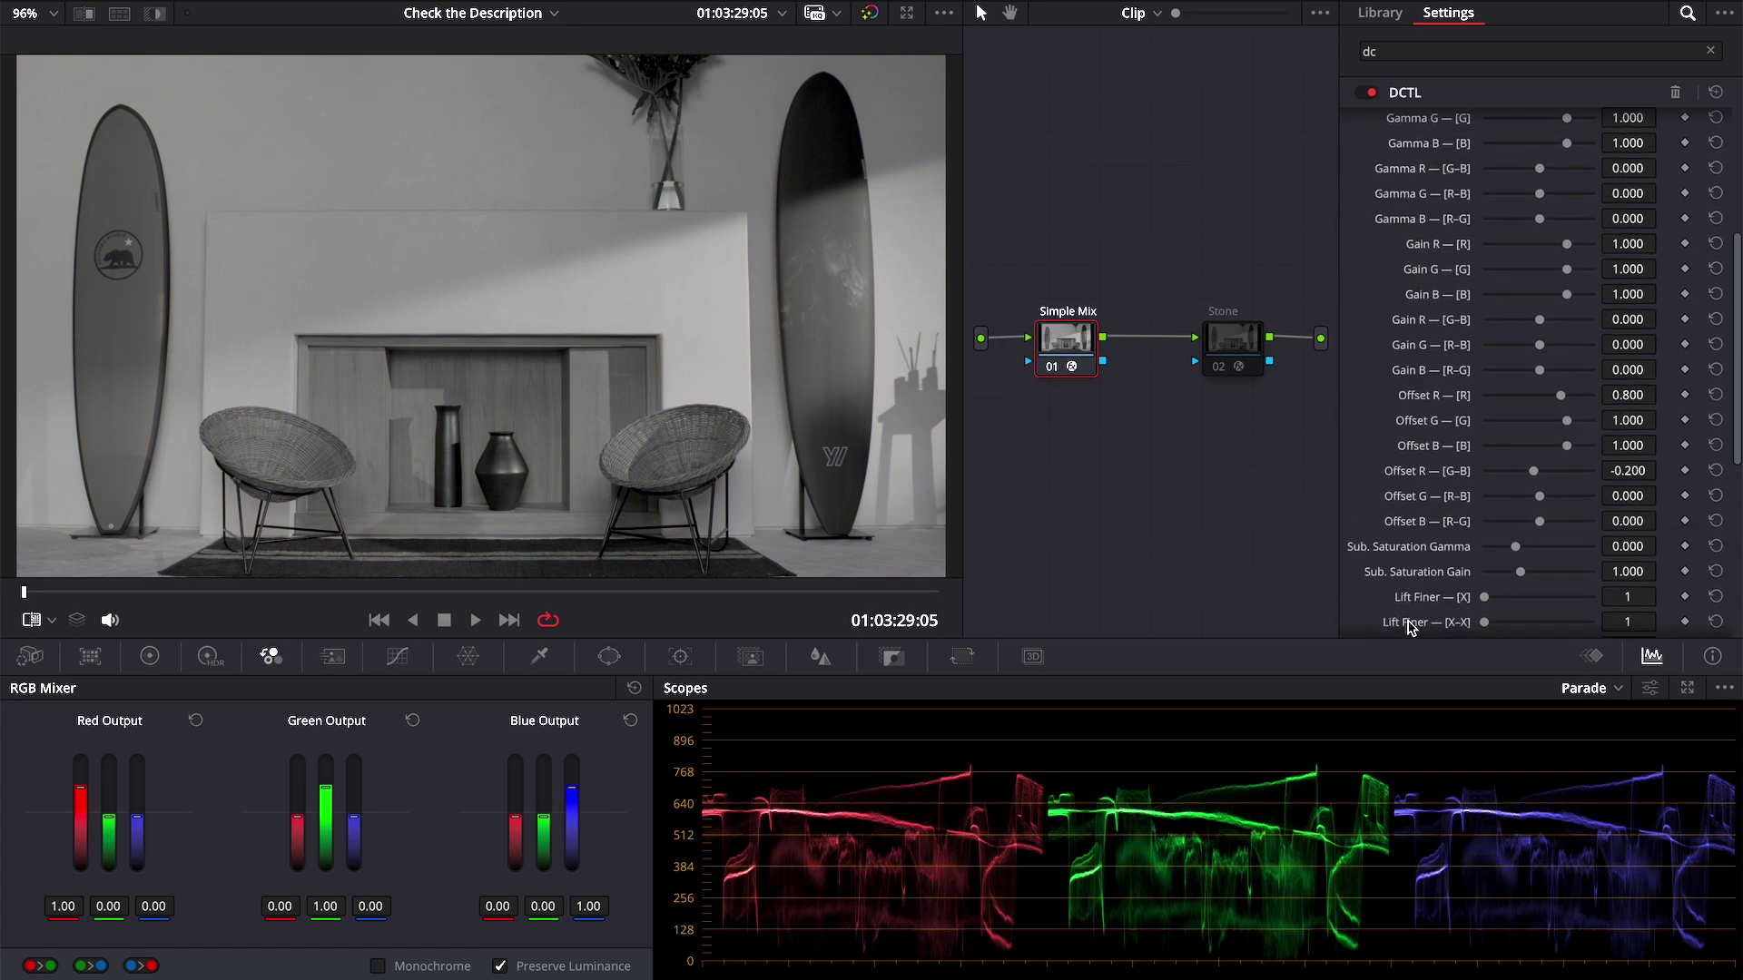
mouse_move(1546, 169)
left_mouse_down()
mouse_move(1576, 167)
mouse_move(1498, 172)
mouse_move(1579, 176)
mouse_move(1493, 194)
mouse_move(1611, 232)
mouse_move(1498, 249)
mouse_move(1553, 272)
mouse_move(1523, 324)
mouse_move(1591, 349)
mouse_move(1502, 372)
mouse_move(1604, 380)
mouse_move(1494, 396)
left_mouse_up()
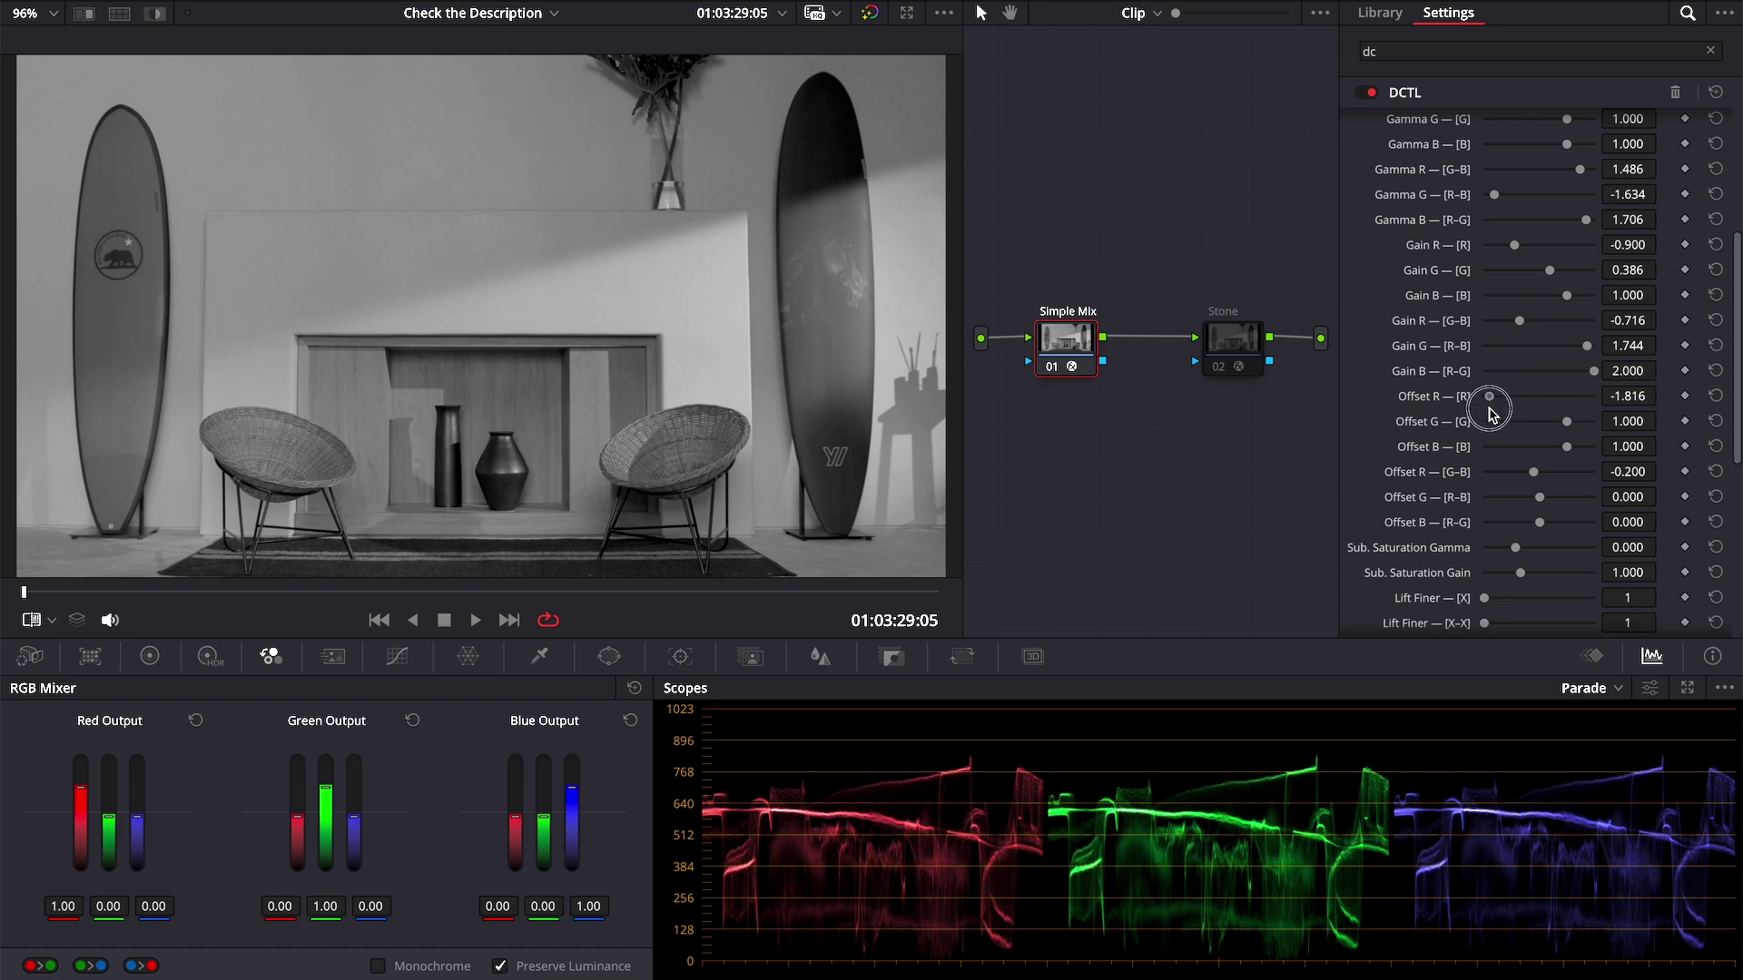
mouse_move(1567, 447)
left_mouse_down()
mouse_move(1500, 460)
mouse_move(1593, 474)
left_mouse_up()
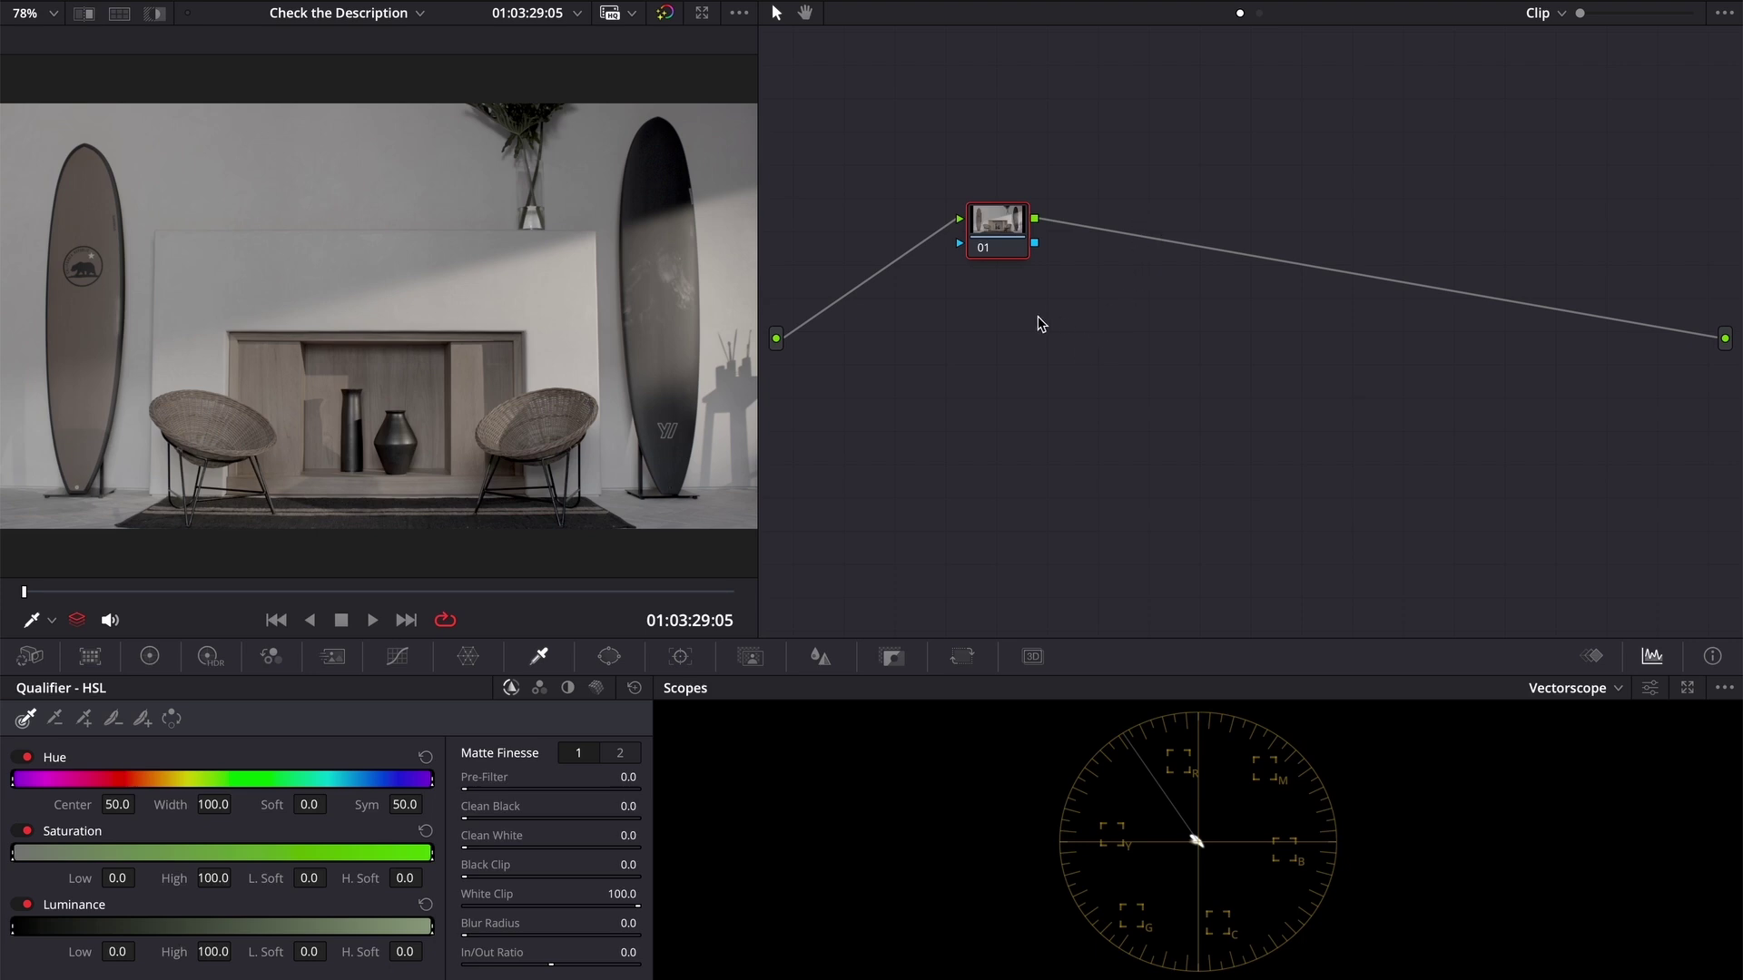
- Add two serial nodes and limit the first node to the darkest luminance range with a softened edge
key("alt+s")
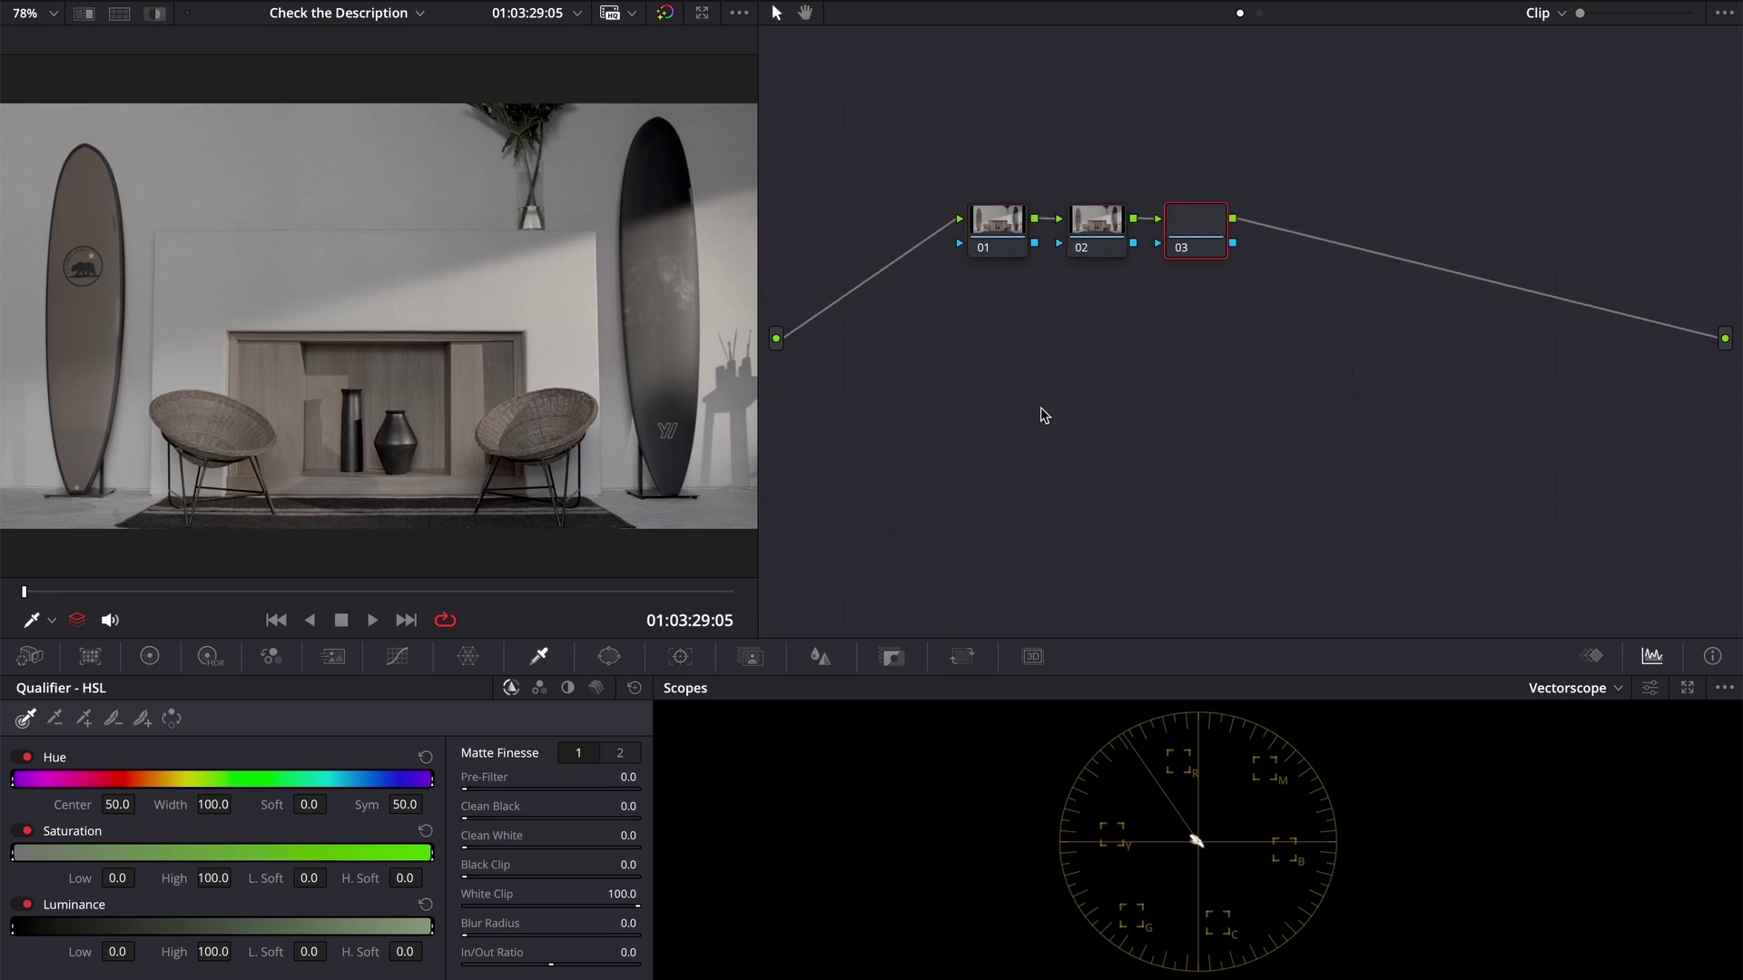
key("alt+s")
left_click(1010, 223)
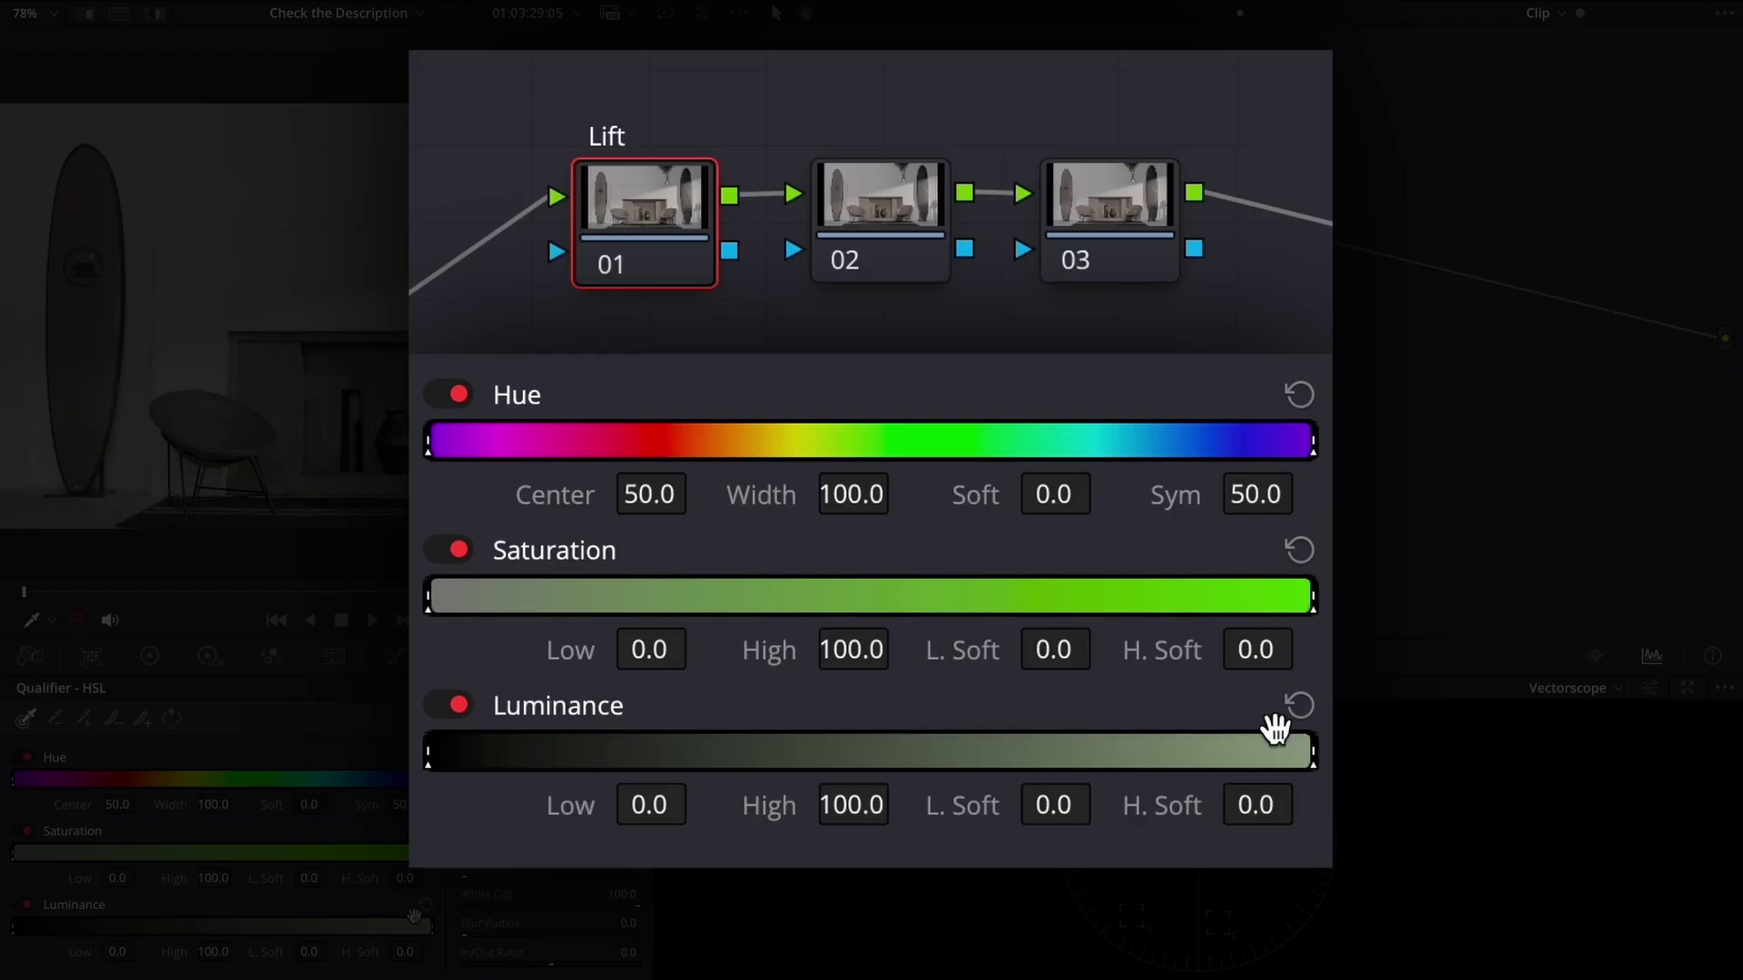
left_click_drag(430, 926, 125, 926)
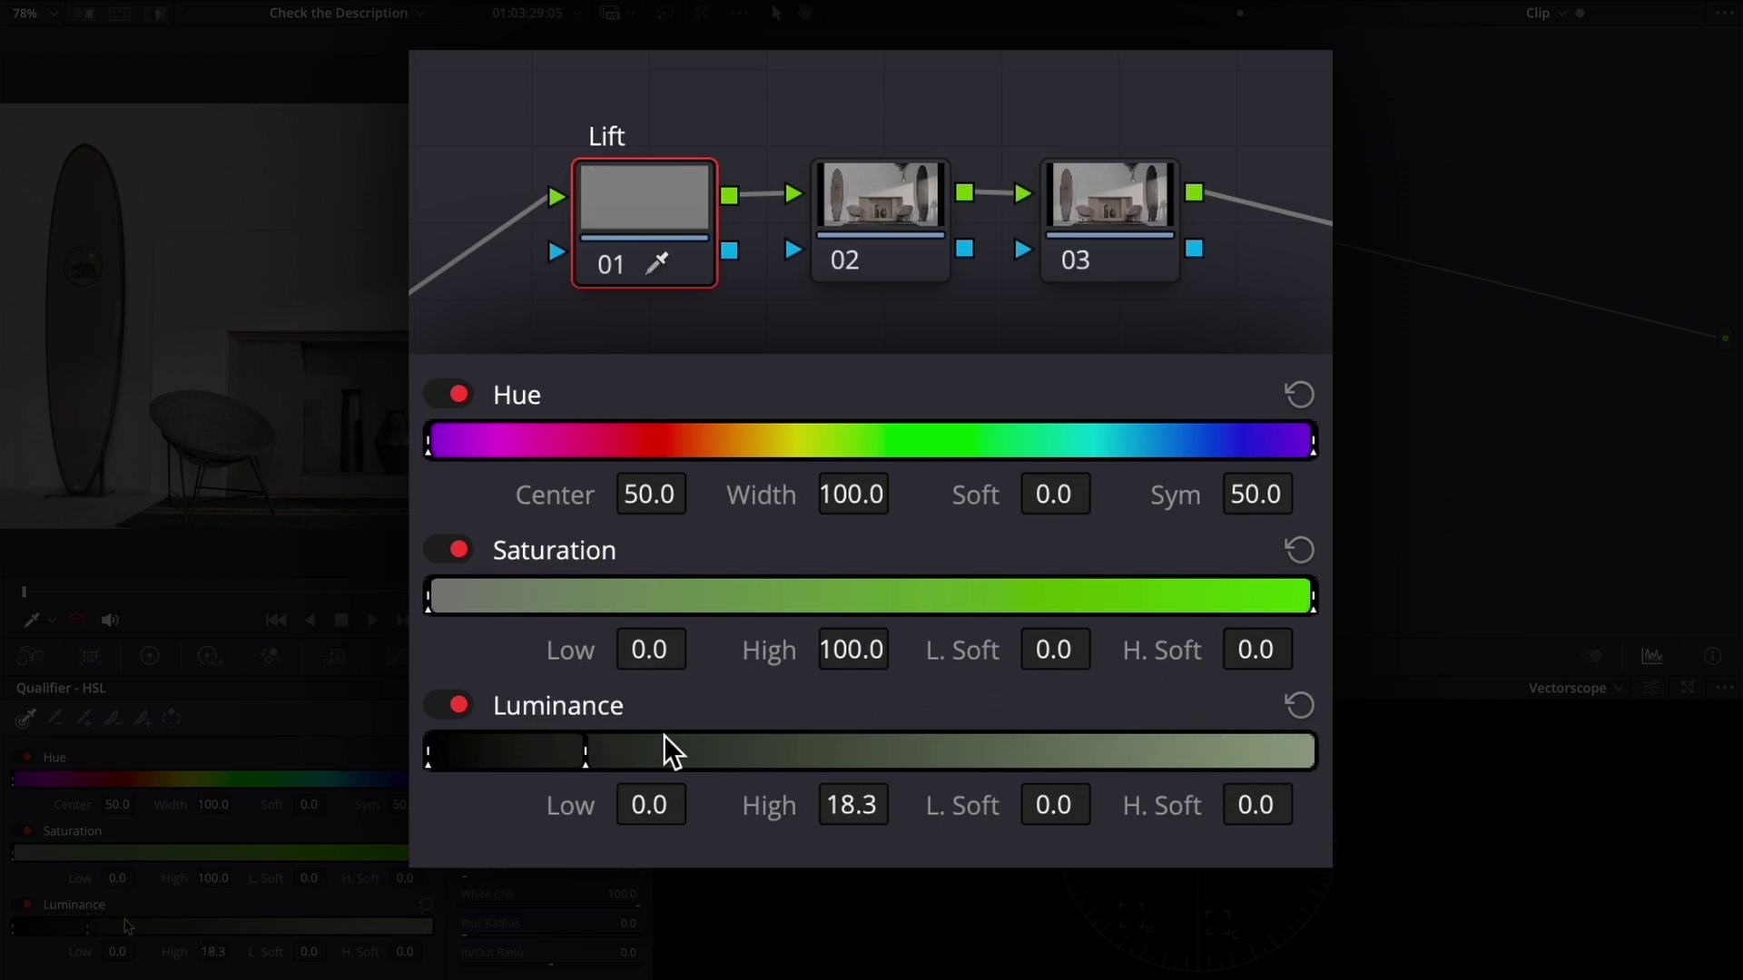
left_click_drag(1245, 804, 1303, 805)
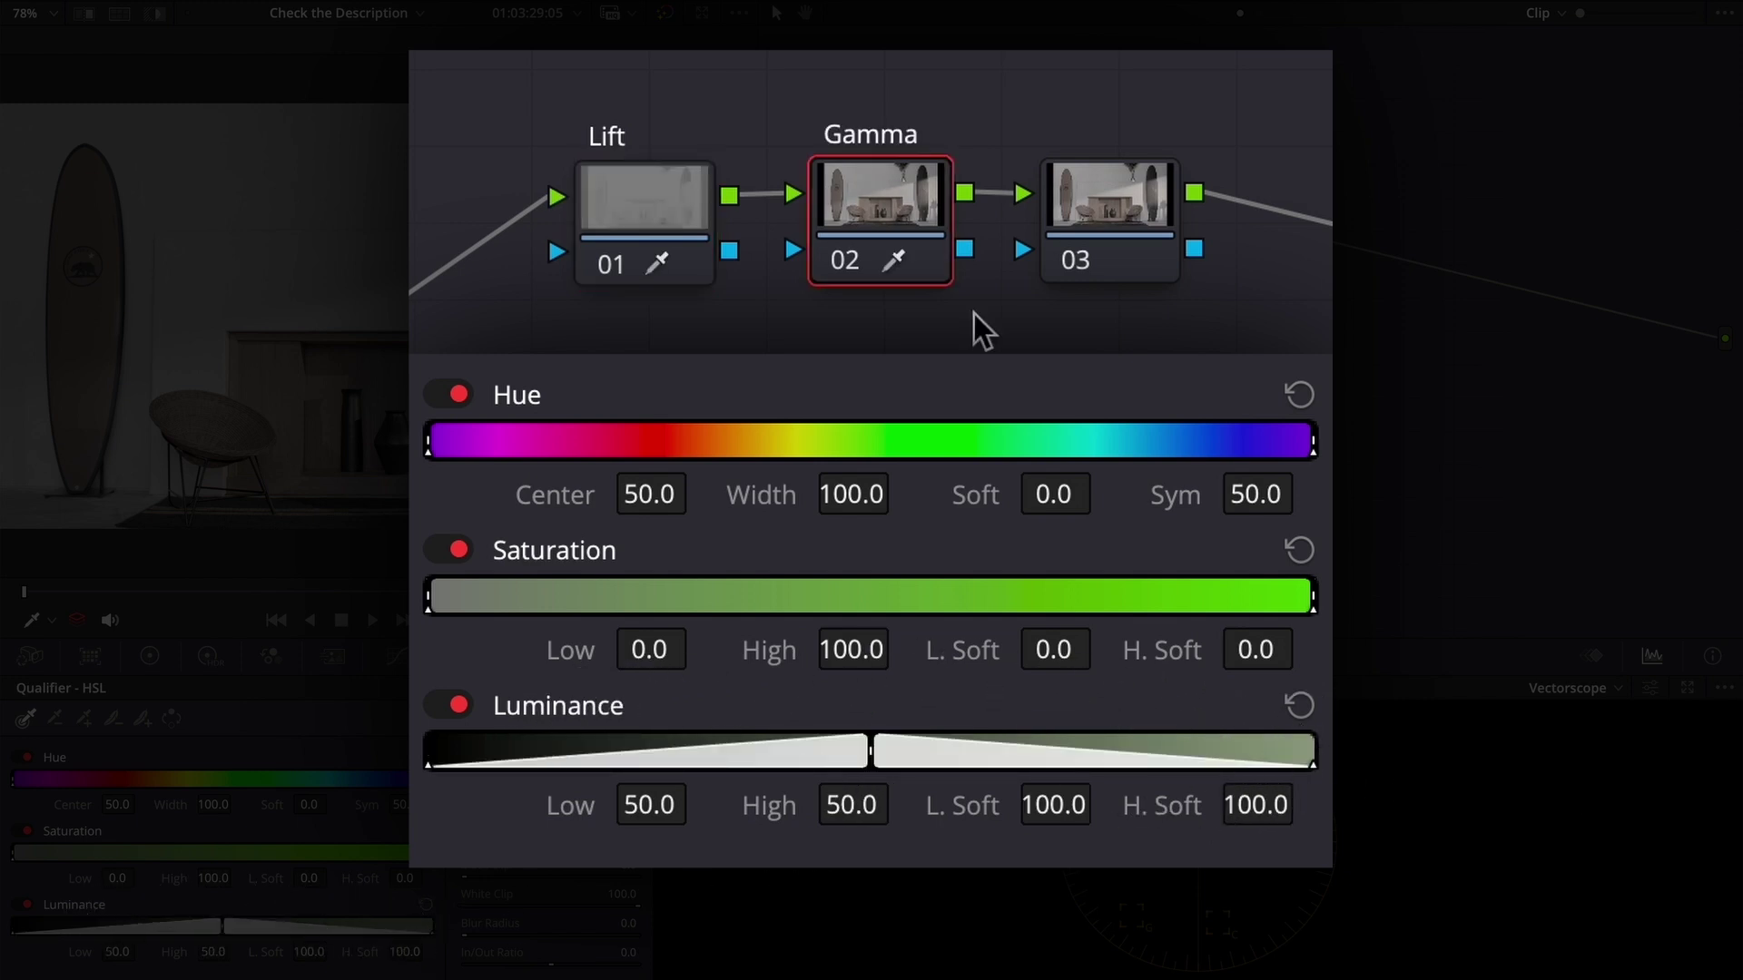
left_click(1132, 246)
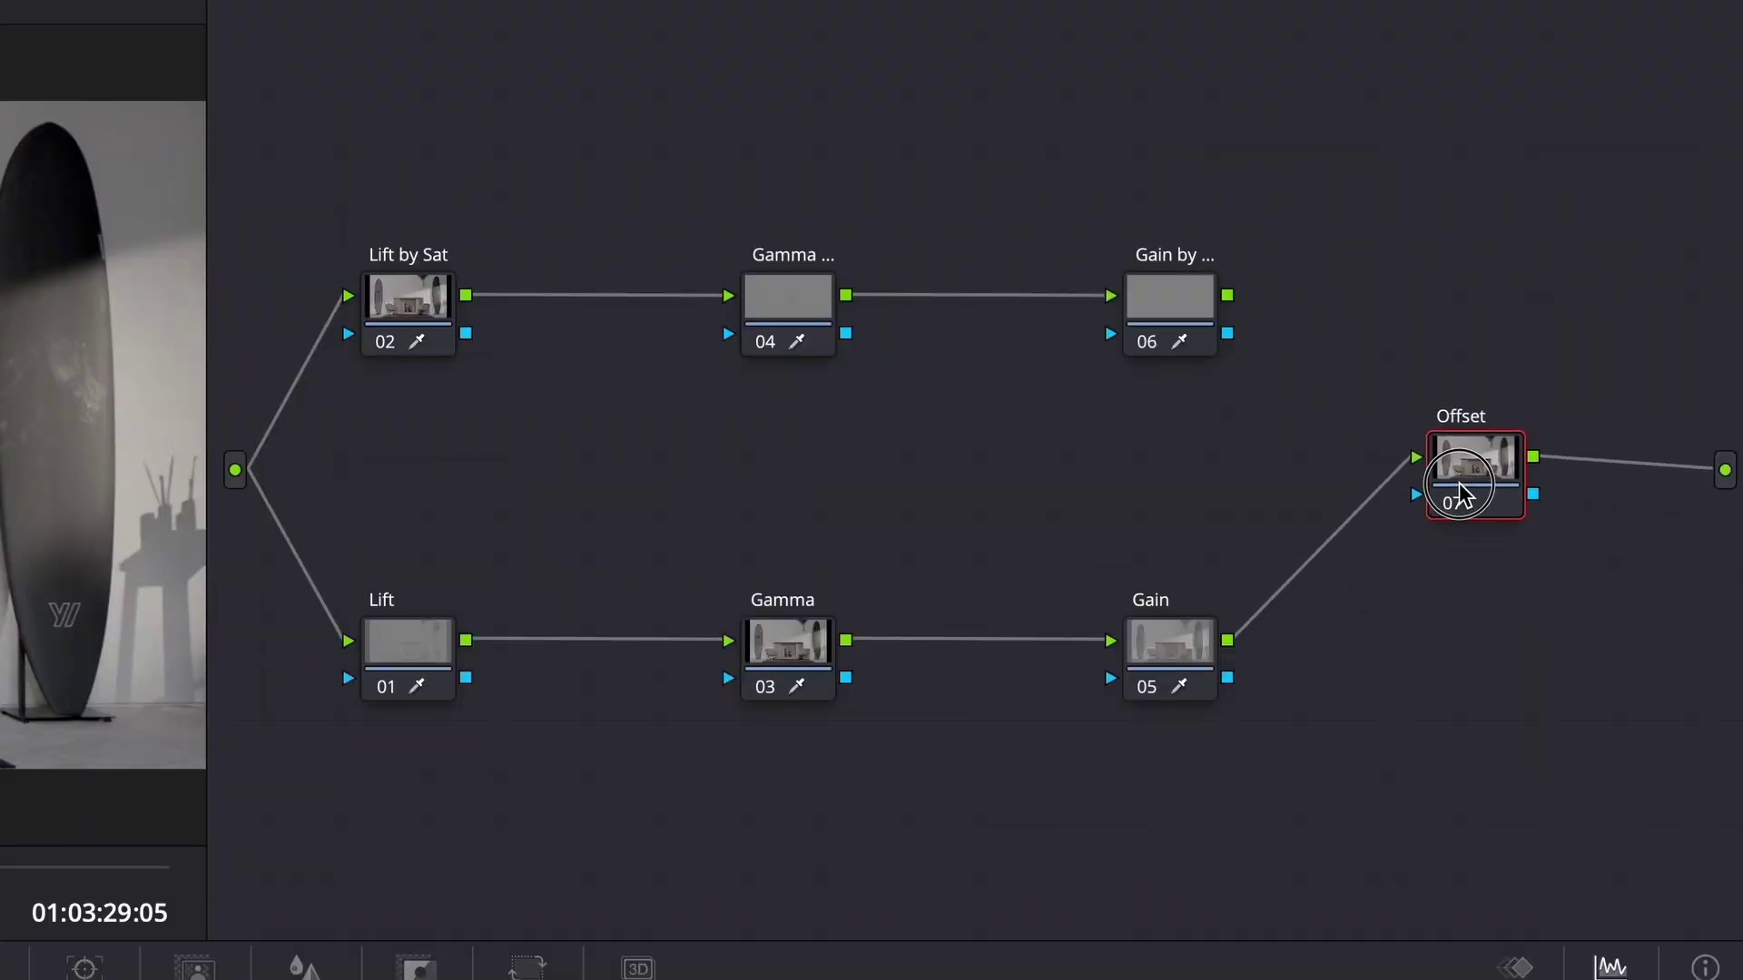
- Cross-link the luminance and saturation chains into Offset, soften the saturation range, and mix green into red
left_click_drag(1499, 520, 1449, 504)
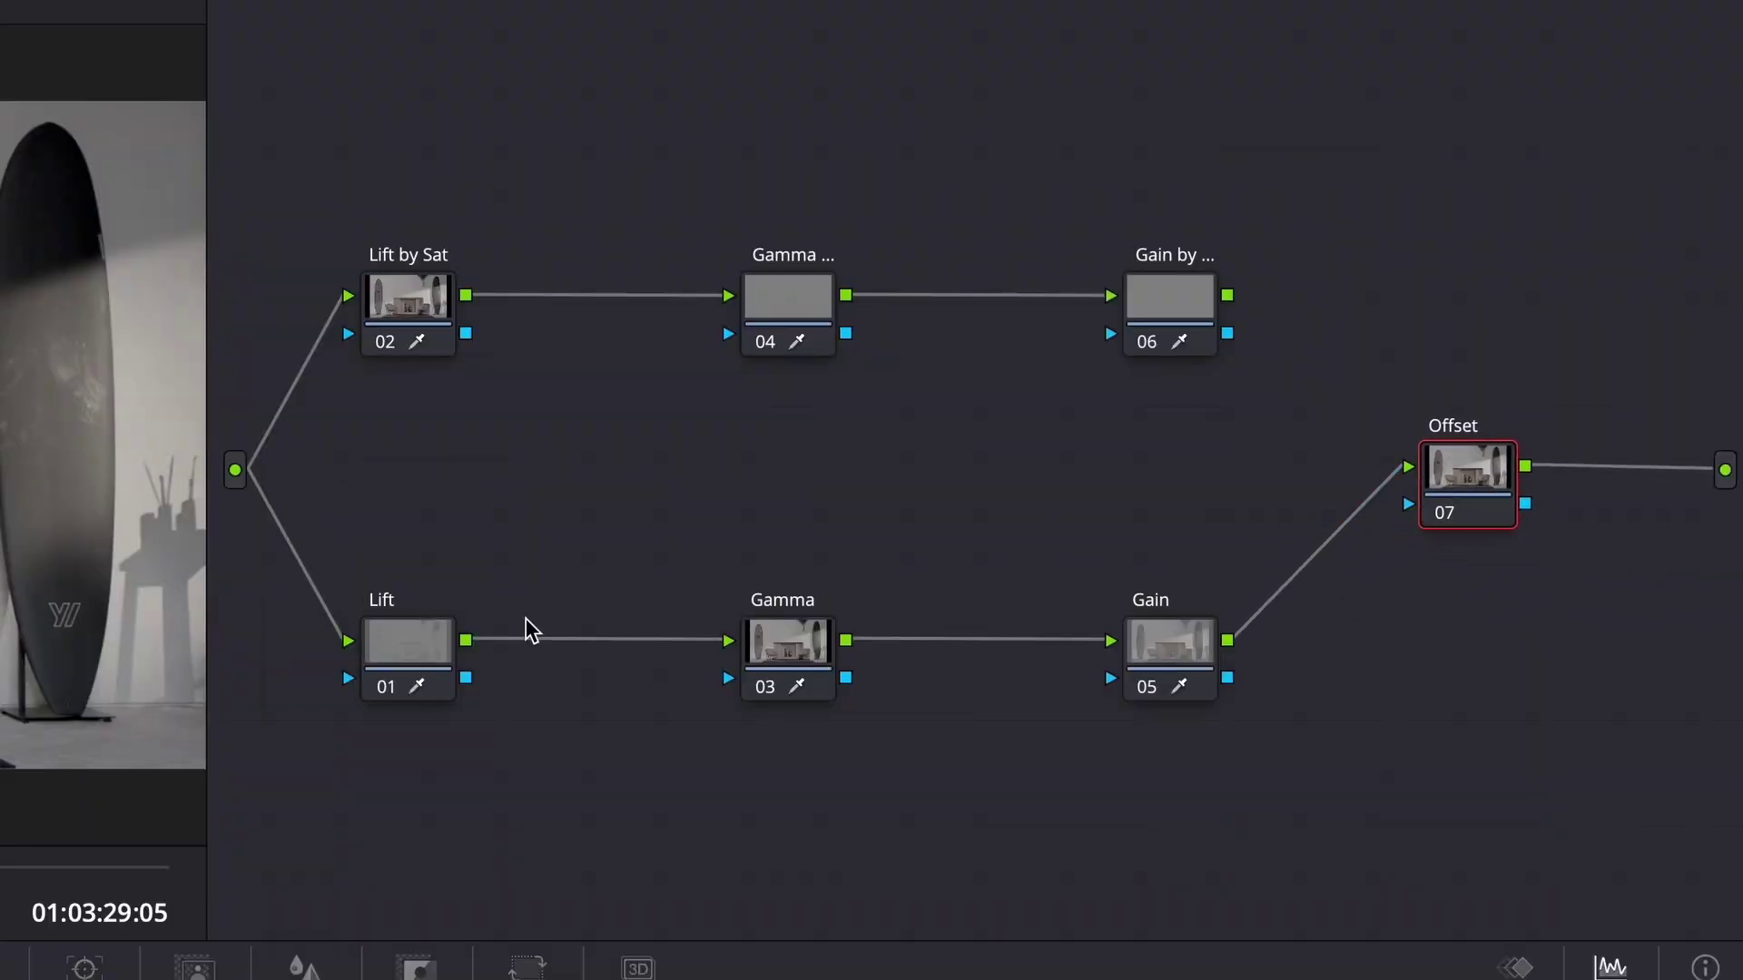
left_click_drag(466, 640, 729, 296)
left_click_drag(846, 296, 1112, 641)
left_click_drag(846, 641, 1111, 296)
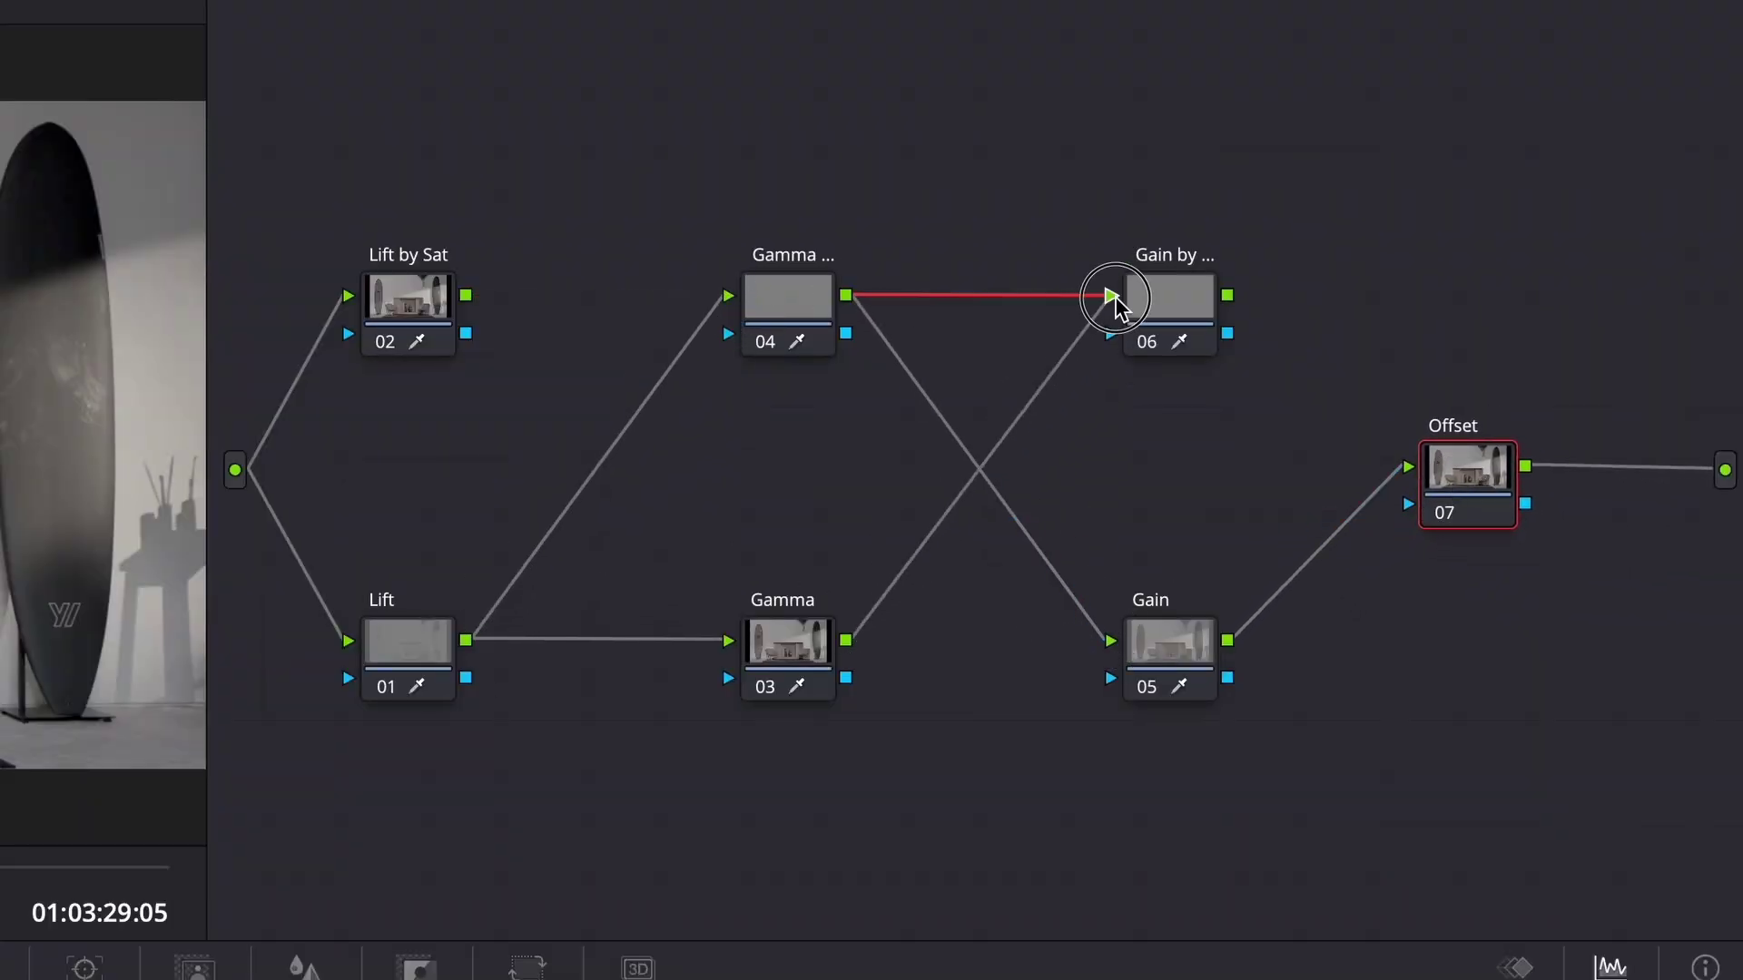
left_click_drag(1227, 296, 1409, 467)
mouse_move(1046, 613)
left_mouse_down()
mouse_move(1207, 604)
mouse_move(983, 594)
mouse_move(1225, 591)
left_mouse_up()
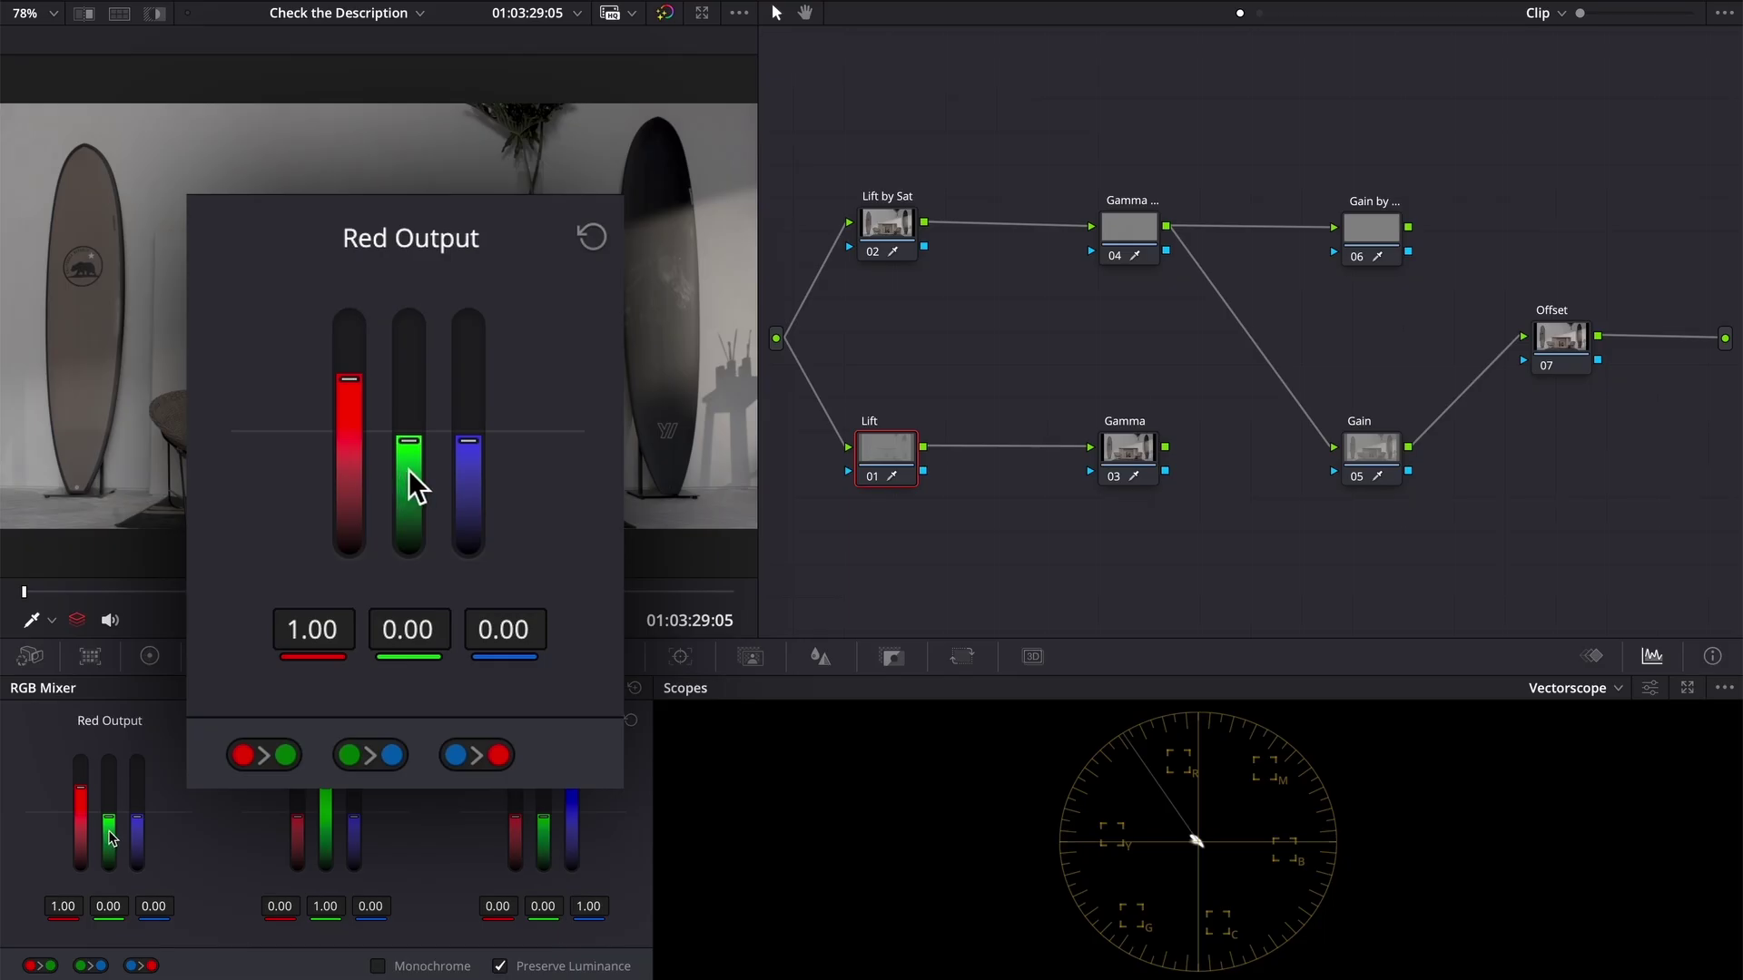
mouse_move(109, 838)
left_mouse_down()
mouse_move(139, 820)
mouse_move(136, 835)
left_mouse_up()
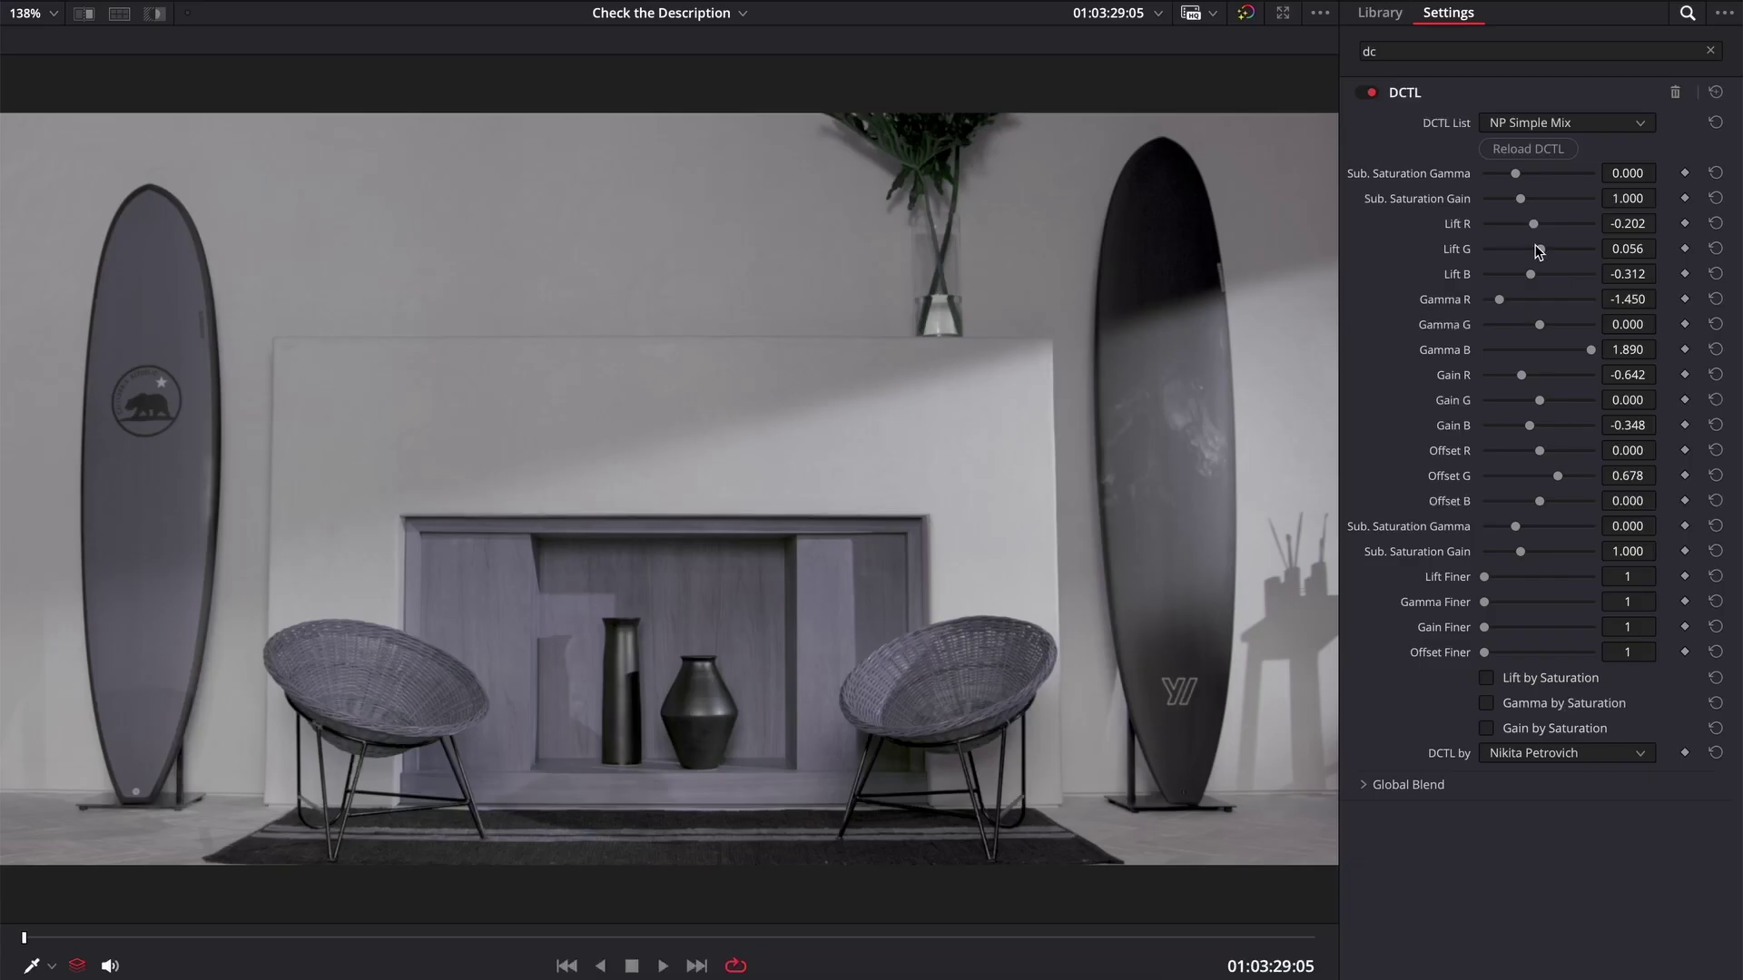
- Try green lift, lower blue gain, and toggle Lift and Gamma by Saturation on and off
left_click_drag(1539, 249, 1570, 251)
left_click(1541, 684)
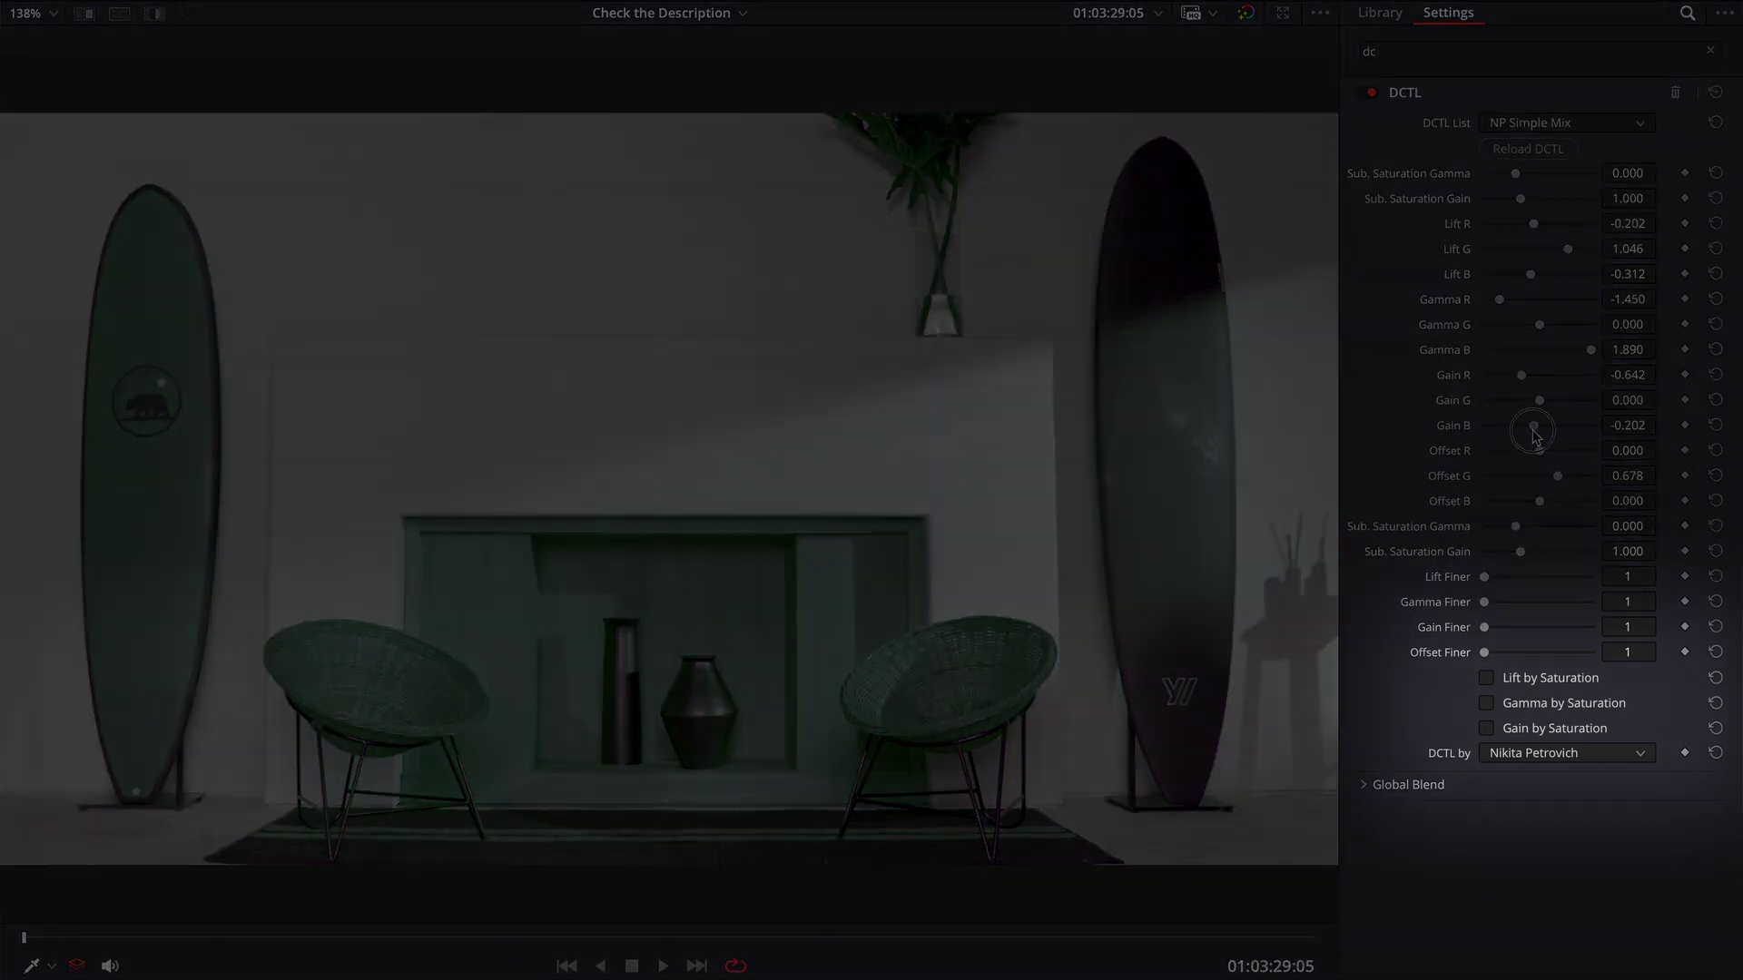
left_click_drag(1530, 425, 1491, 425)
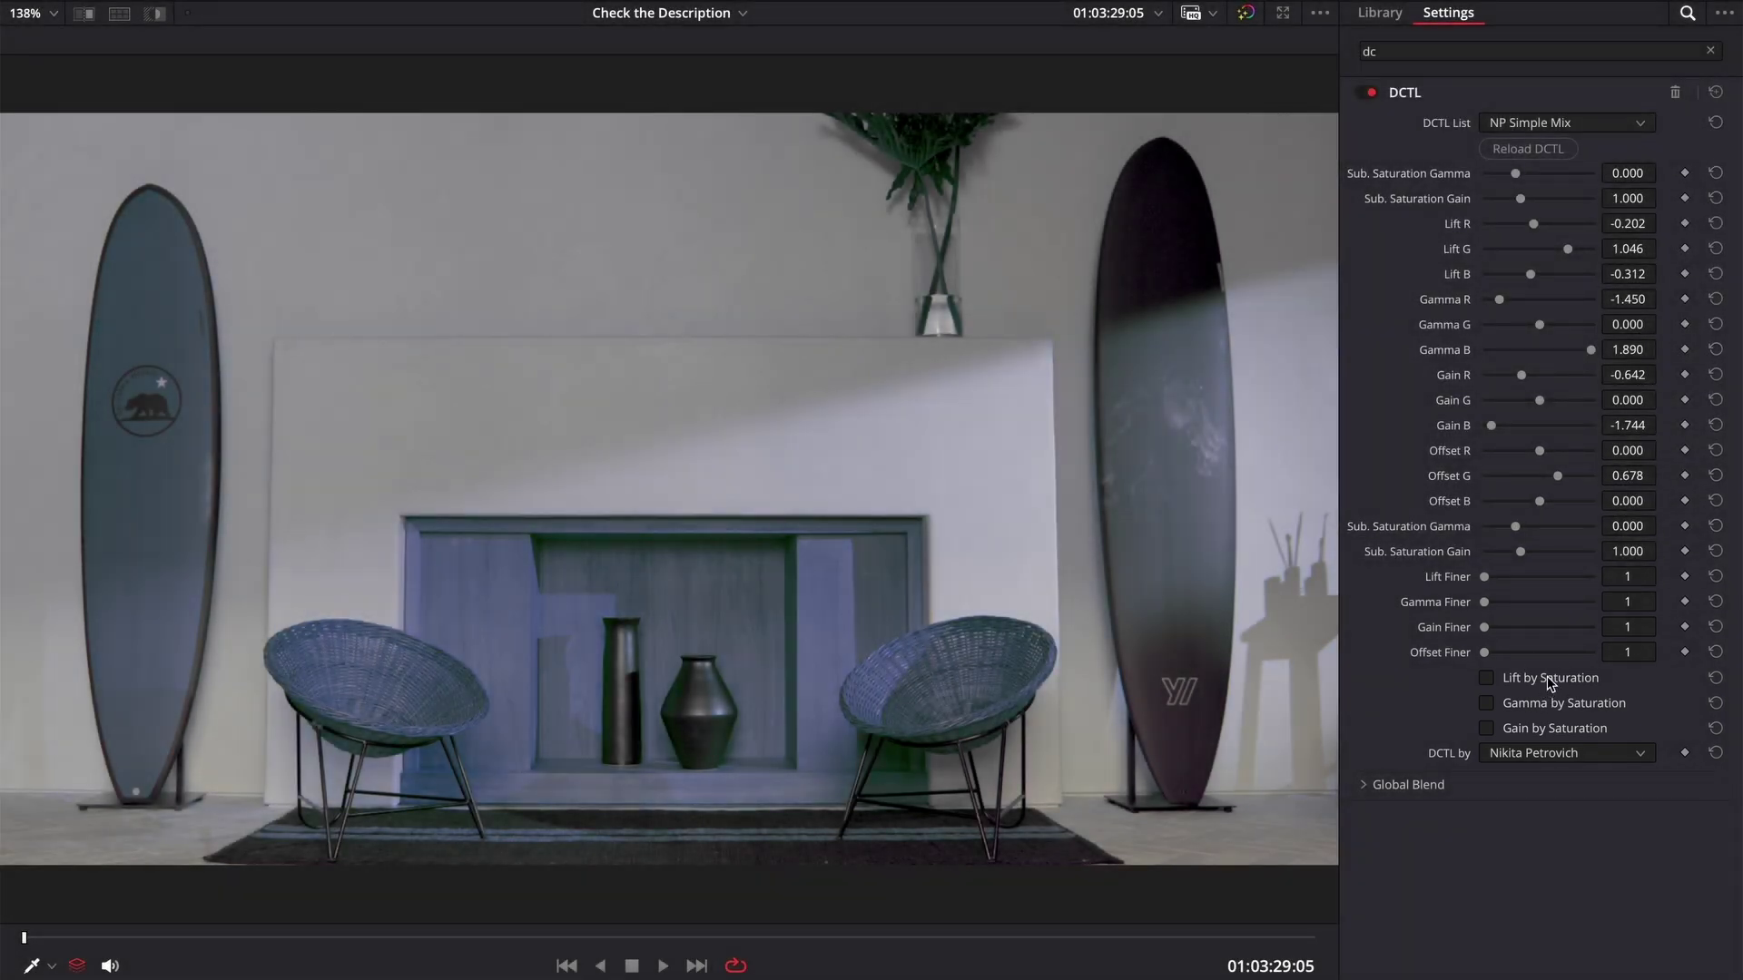
left_click(1551, 679)
left_click(1552, 705)
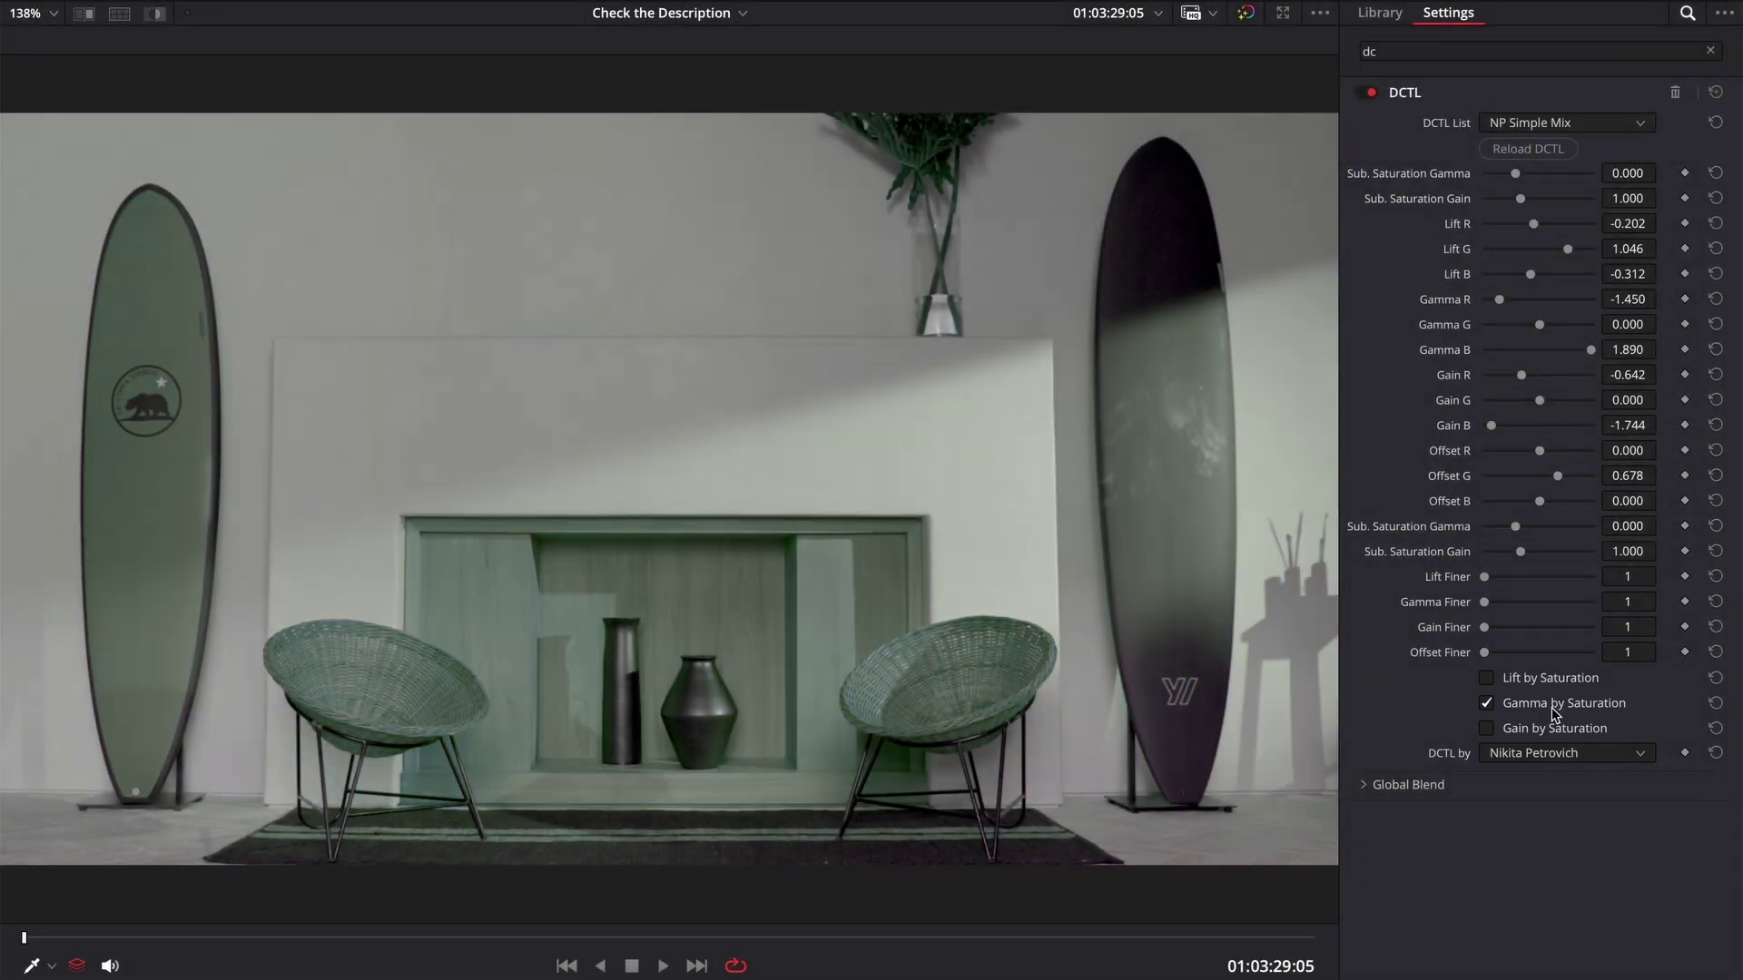
left_click(1552, 708)
- Set Lift Finer to 10 and push Lift R, G and B to 2.000
left_click_drag(1485, 576, 1616, 577)
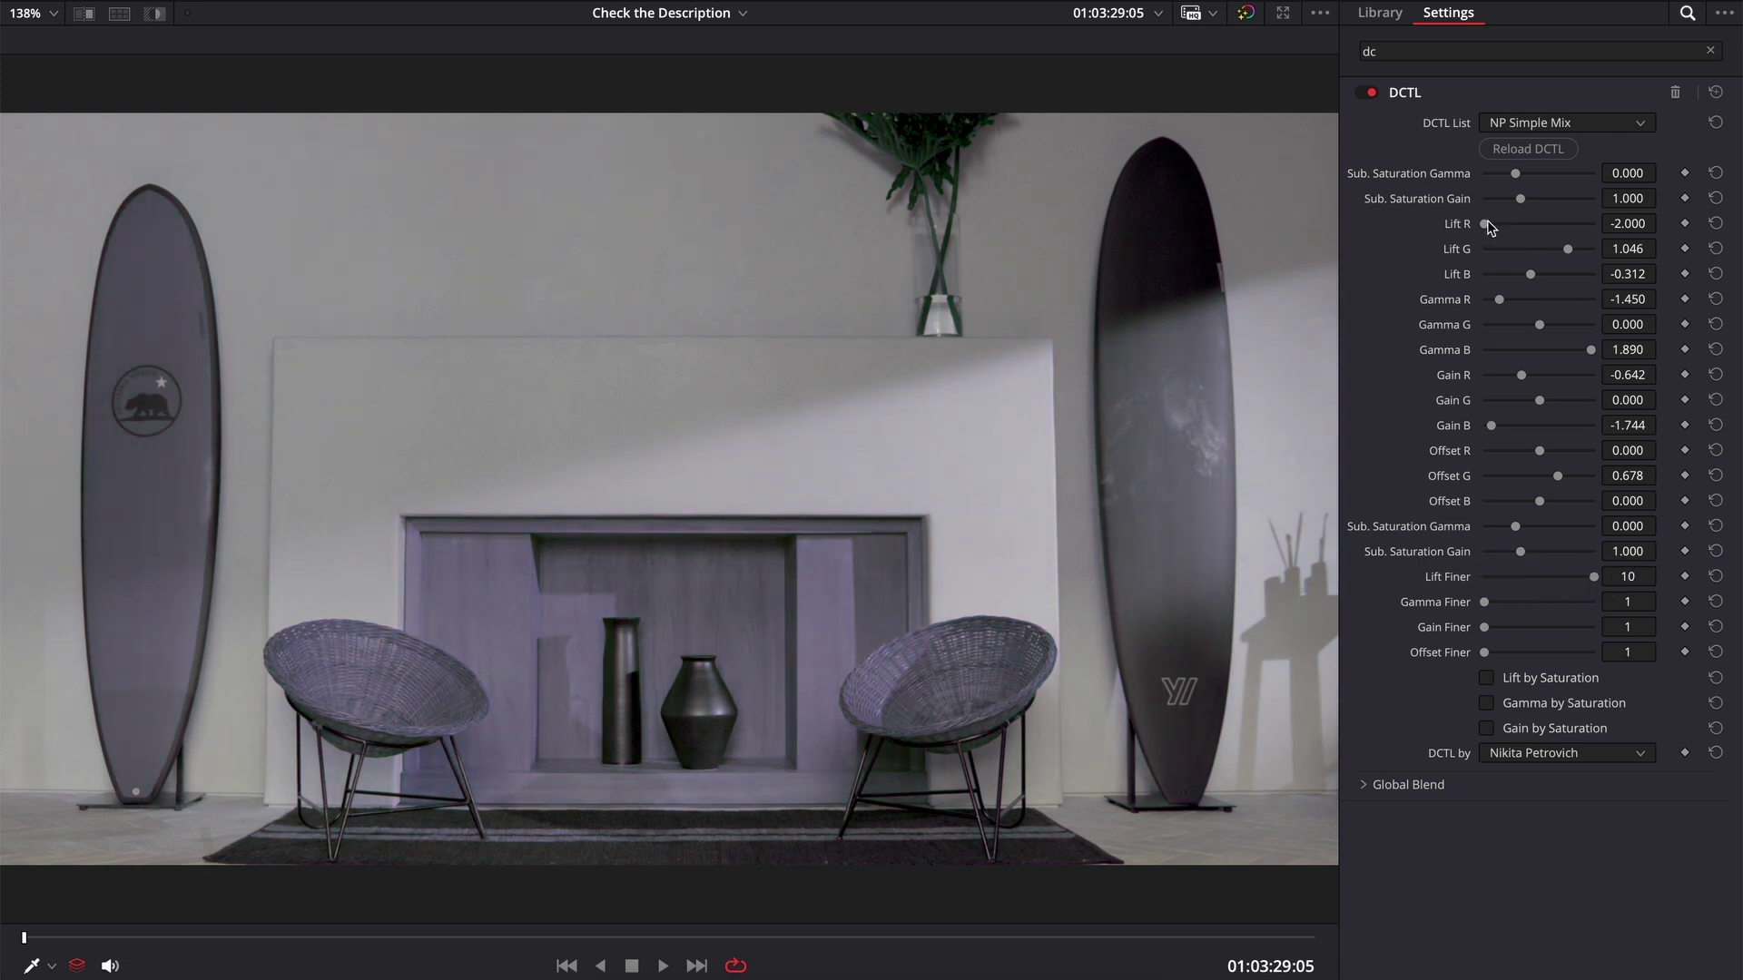
left_click_drag(1484, 224, 1703, 247)
mouse_move(1573, 249)
left_mouse_down()
mouse_move(1615, 257)
mouse_move(1609, 274)
left_mouse_up()
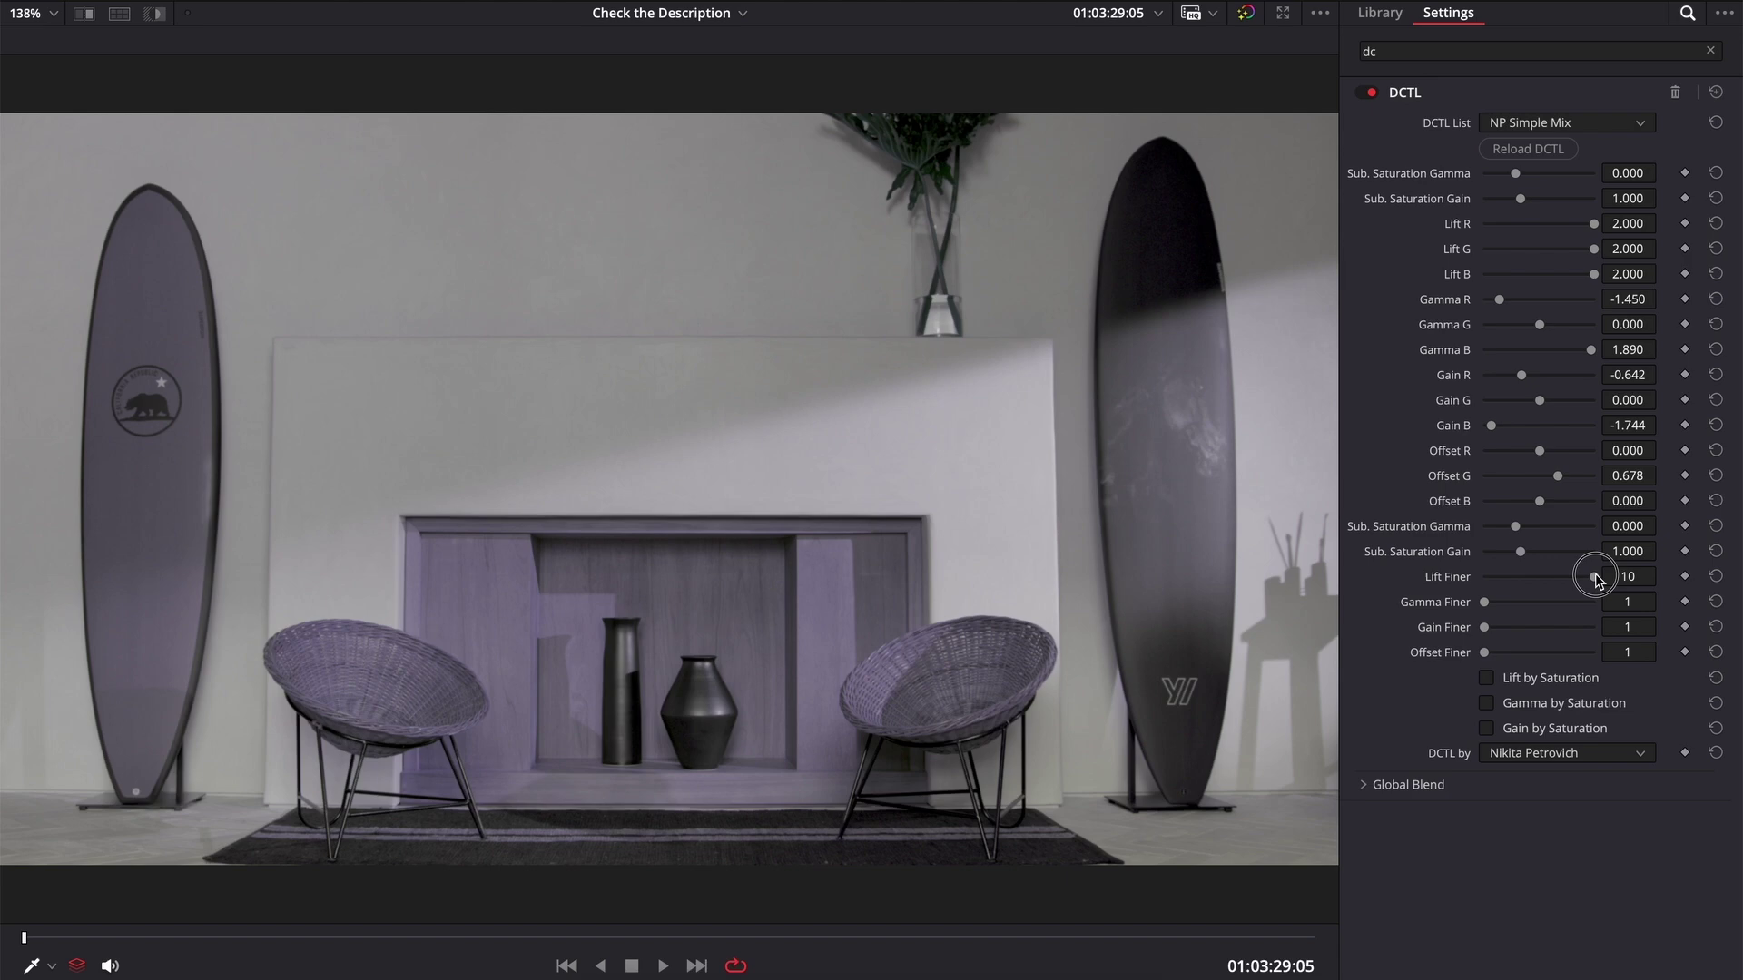
left_click_drag(1598, 580, 1640, 578)
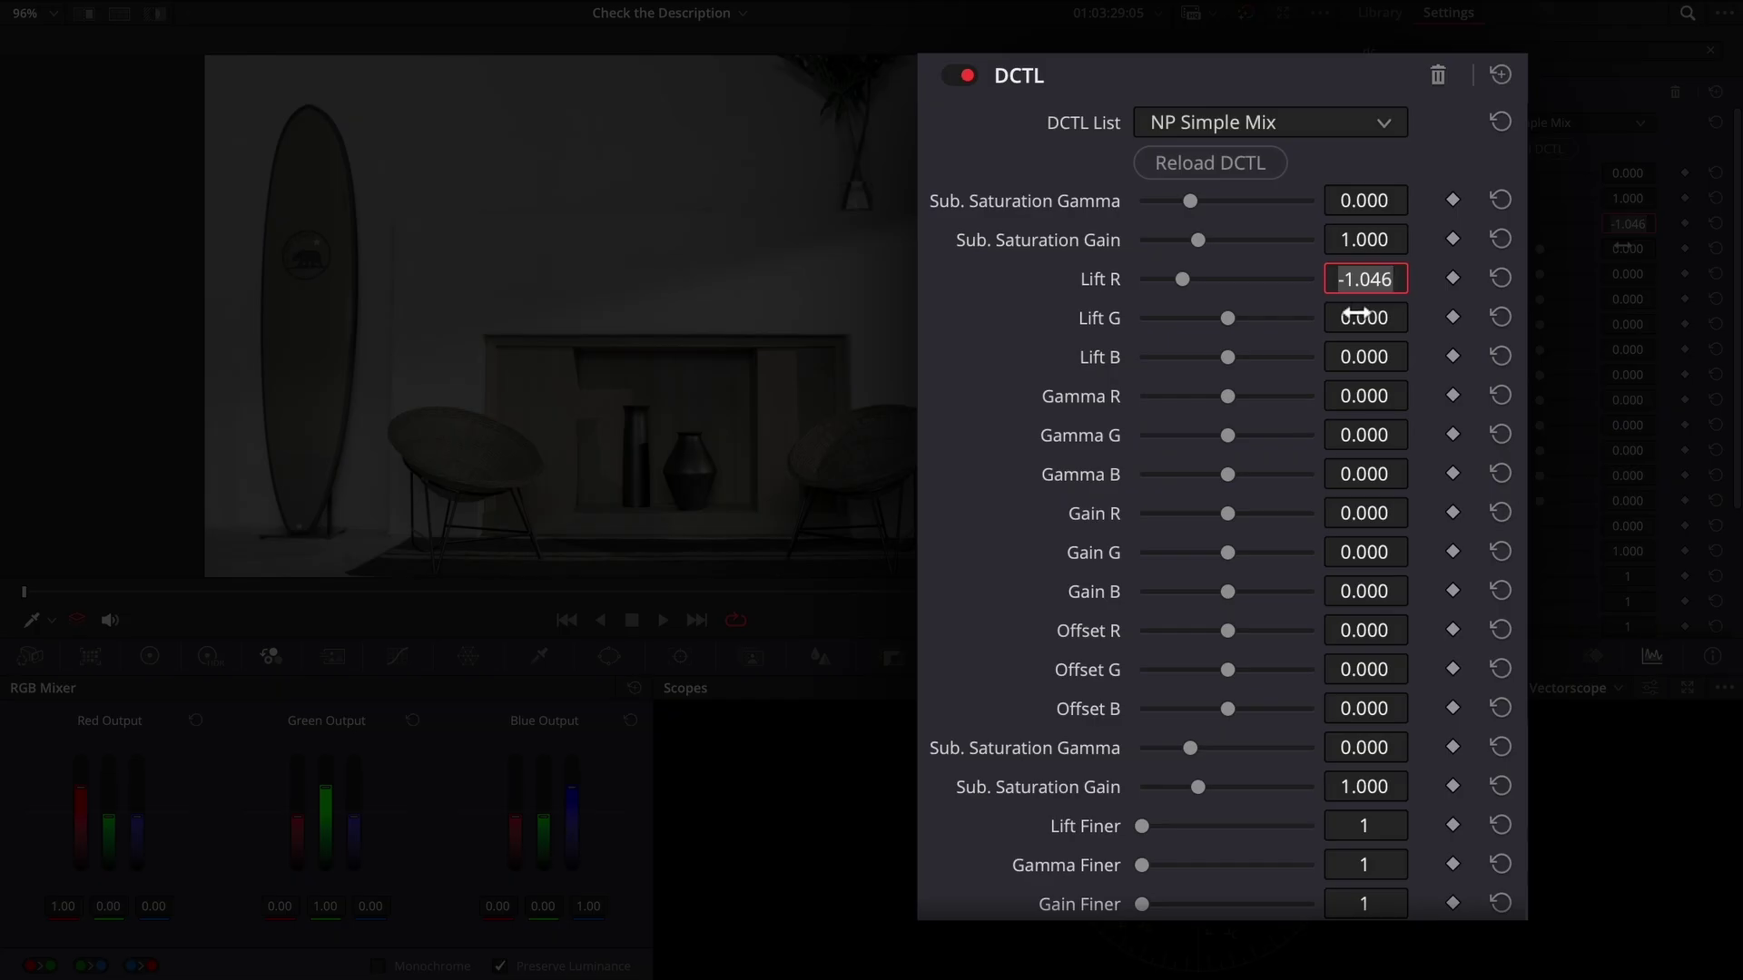
type("-1")
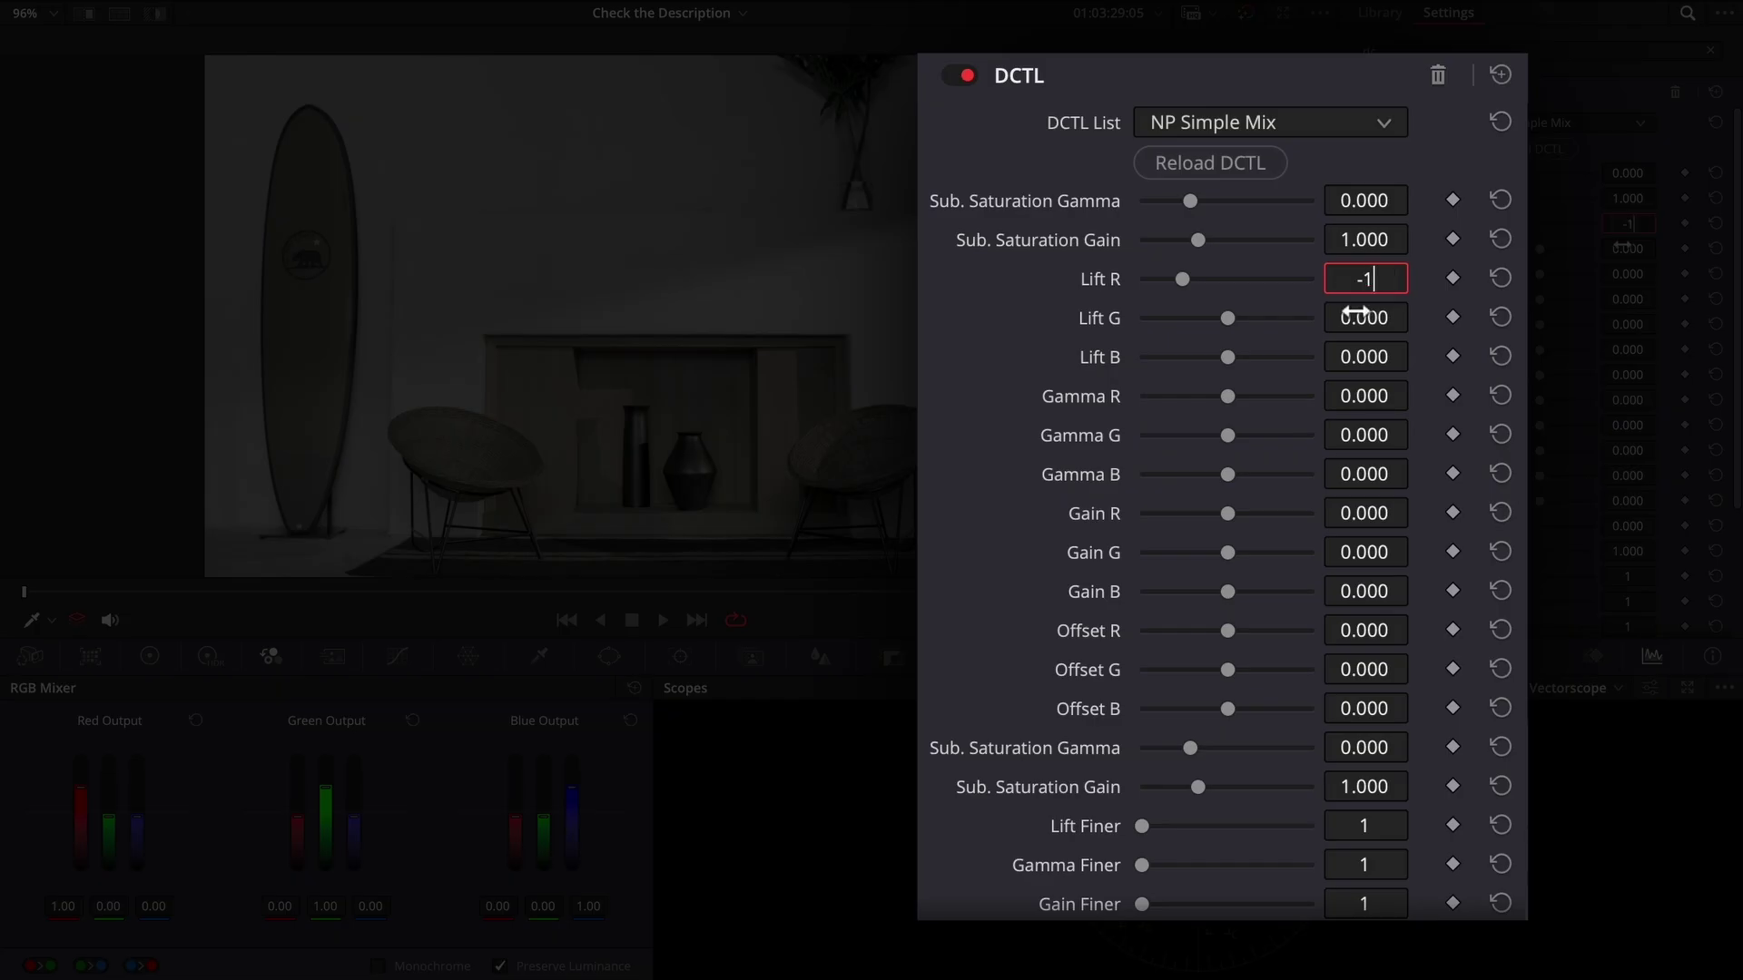
- Set Lift R to -1, compare the Red Output mixer, and warm the room with subtractive saturation
key("Return")
left_click_drag(110, 858, 137, 866)
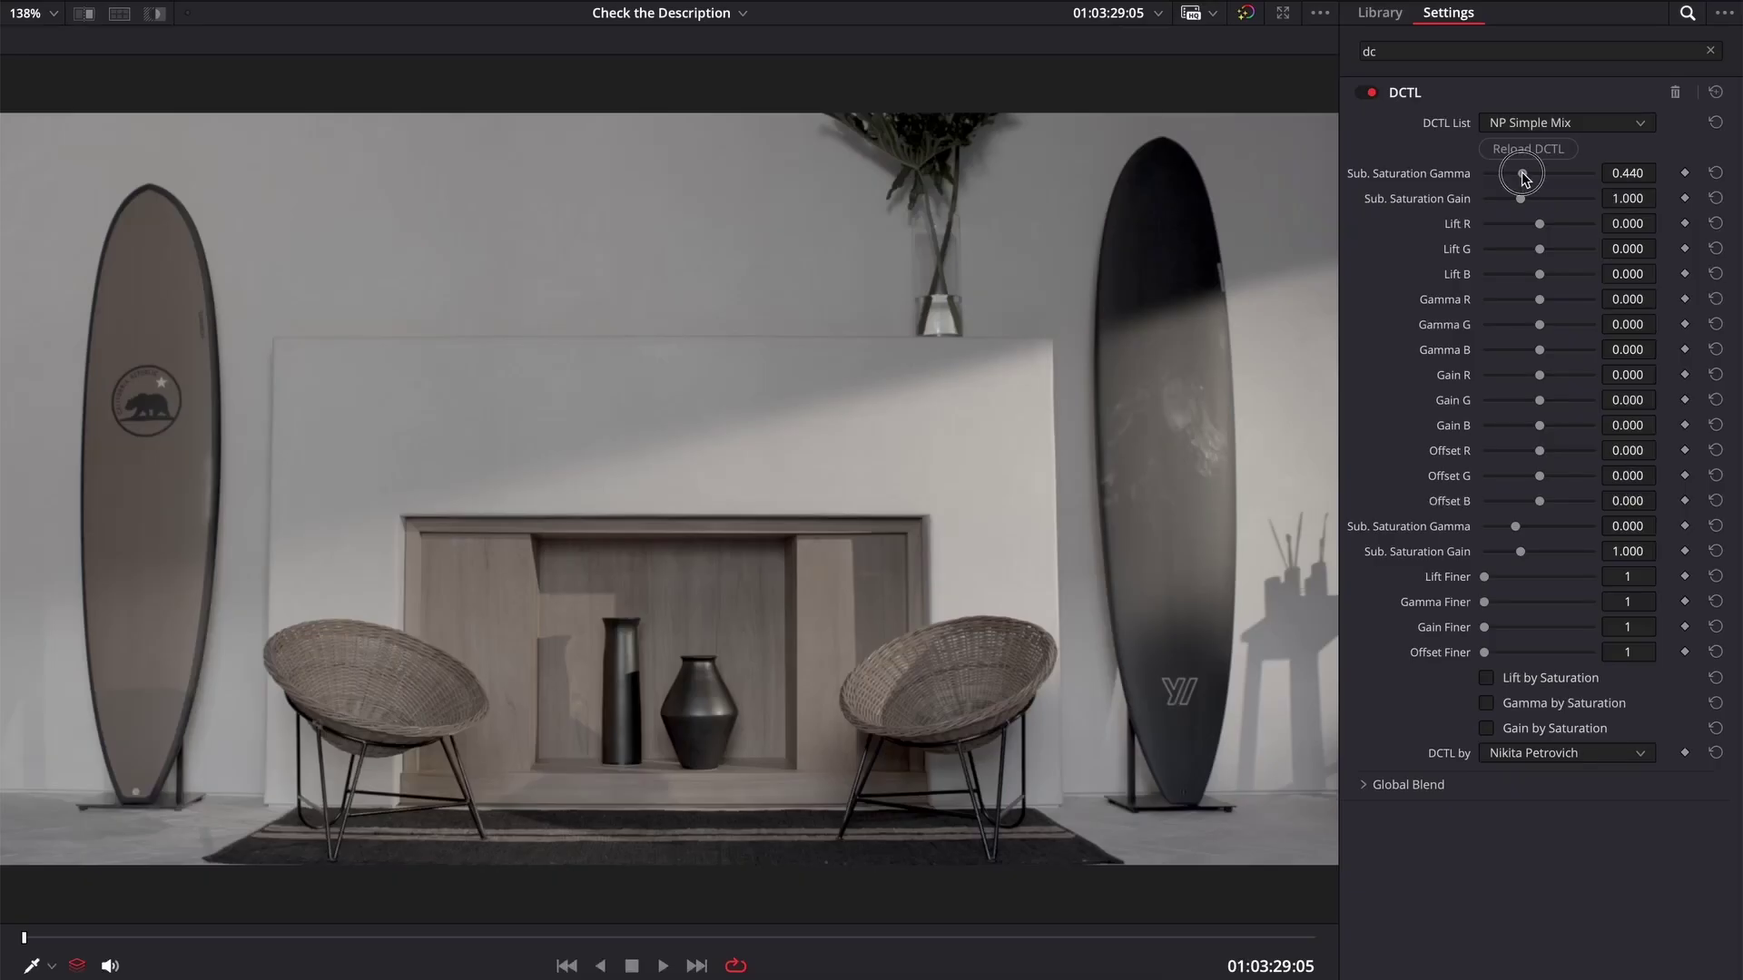
mouse_move(1518, 176)
left_mouse_down()
mouse_move(1541, 173)
mouse_move(1491, 202)
left_mouse_up()
left_click_drag(1521, 552, 1577, 550)
mouse_move(1541, 401)
left_mouse_down()
mouse_move(1557, 401)
mouse_move(1513, 374)
mouse_move(1554, 350)
left_mouse_up()
left_click_drag(1541, 324, 1544, 299)
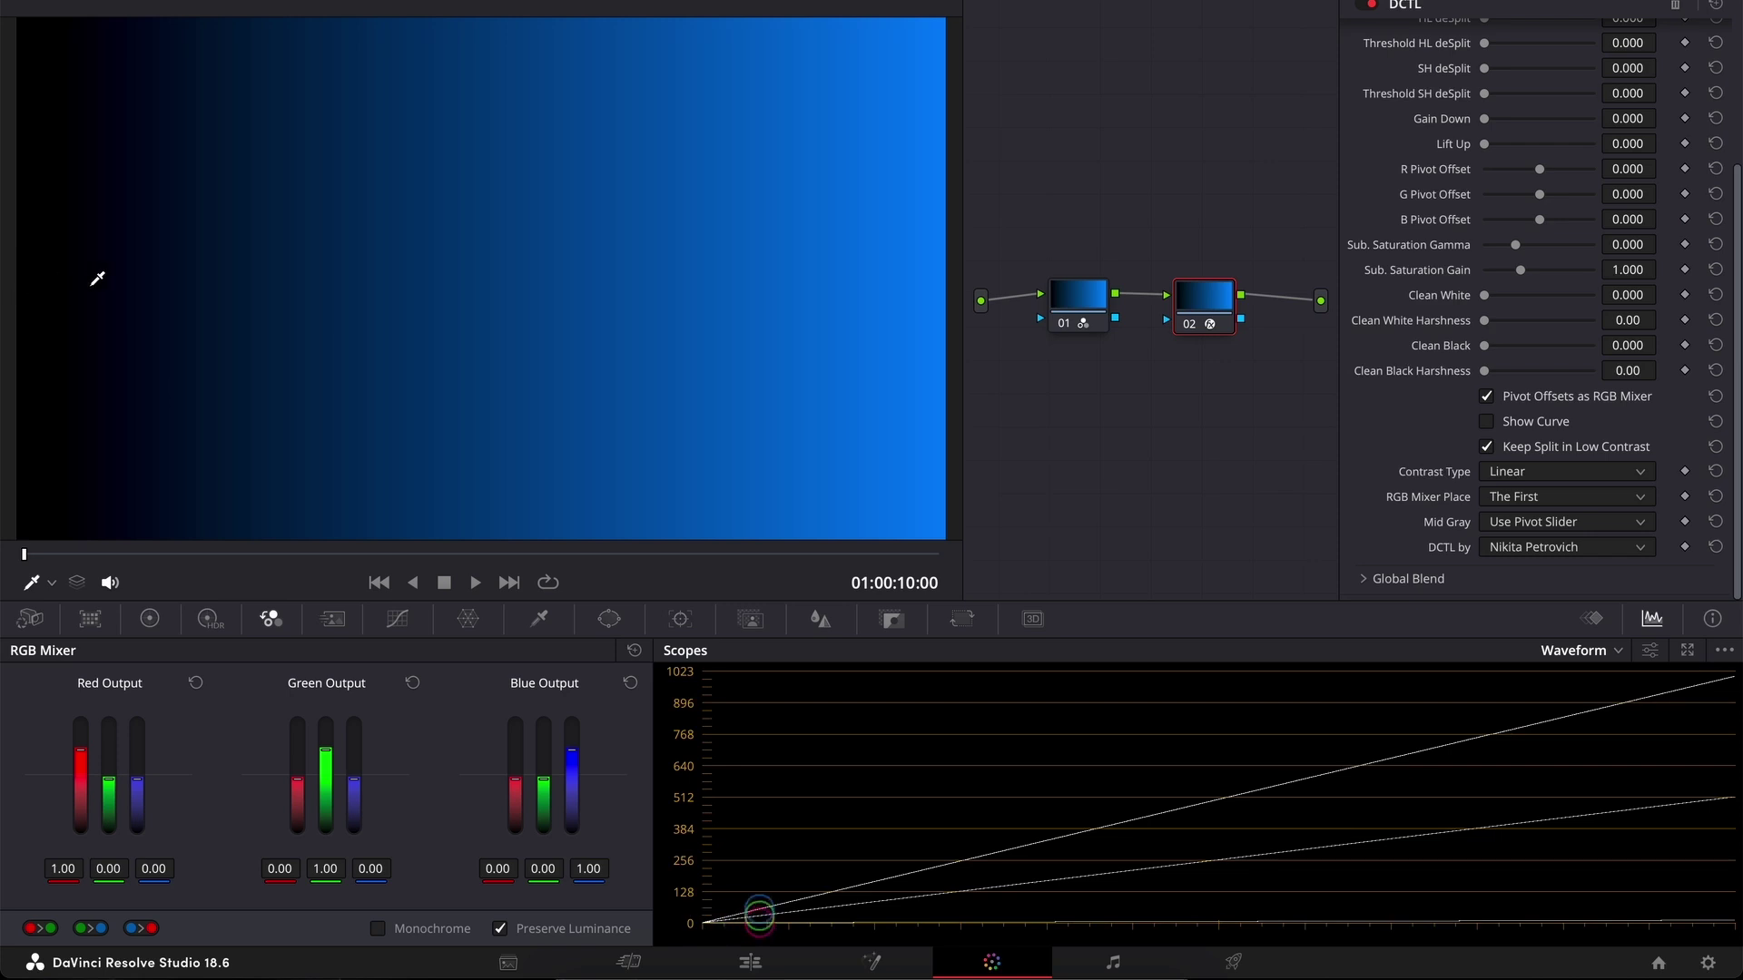
- Float the scopes, bend the ramp traces with negative Sub. Saturation Gamma, then reset it
key("super+shift+w")
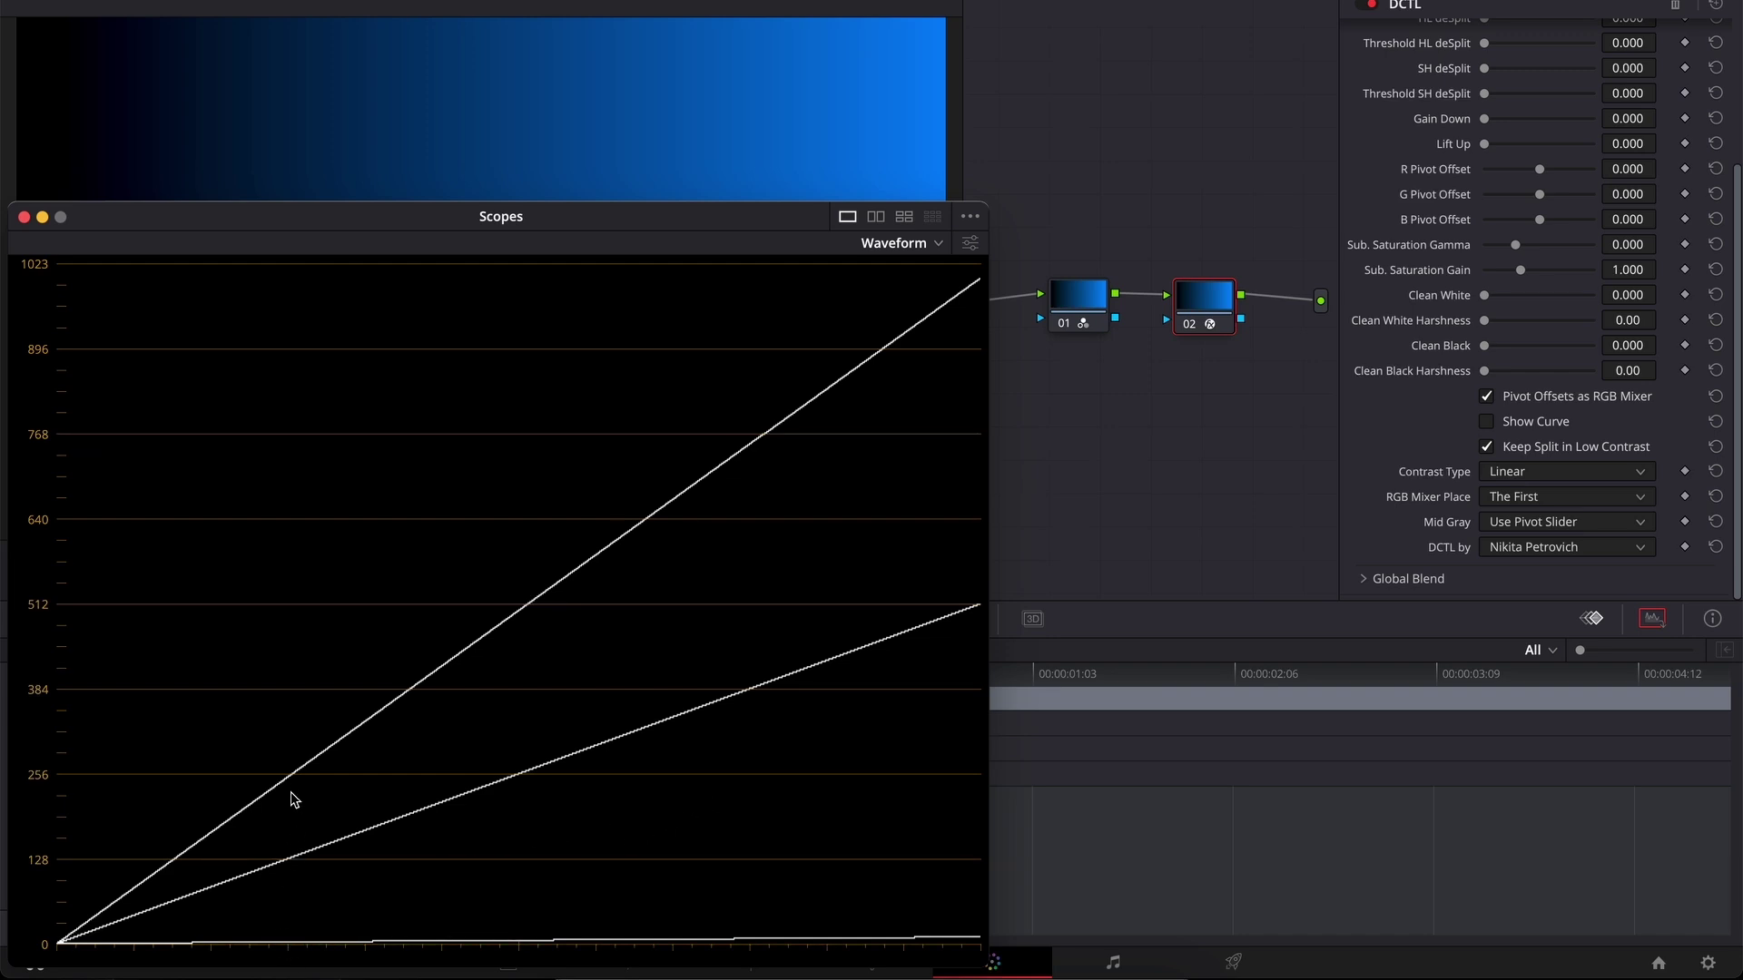
left_click_drag(746, 318, 635, 350)
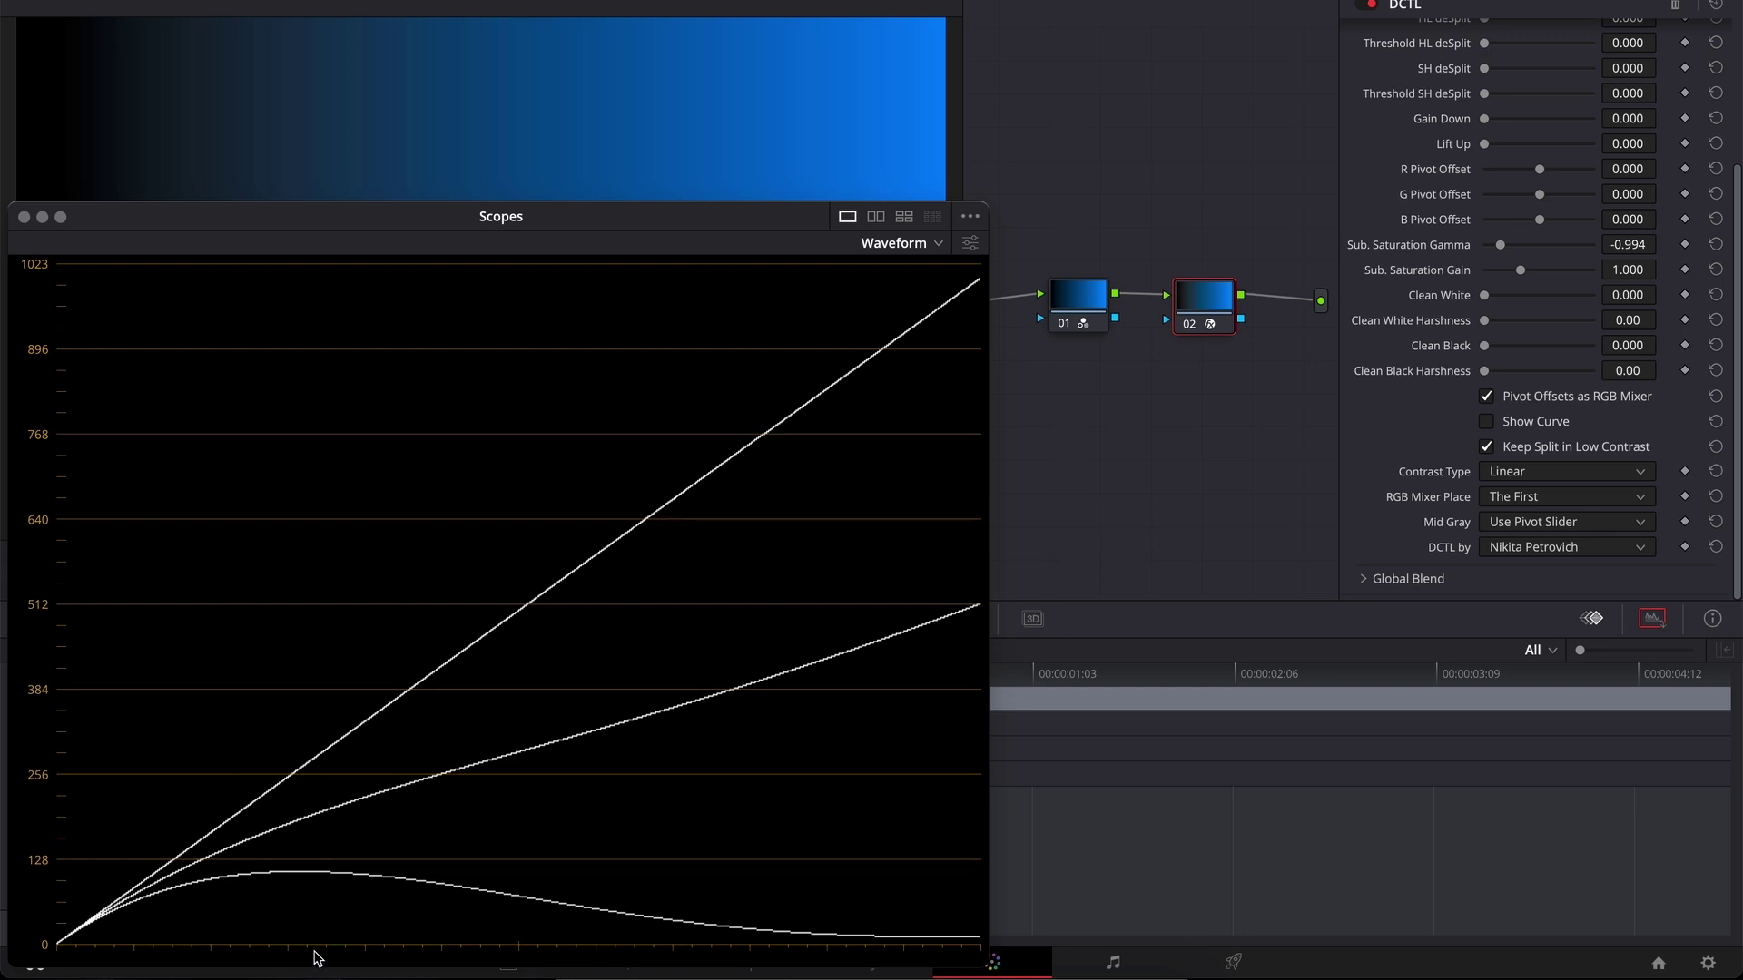
left_click_drag(1557, 250, 1486, 260)
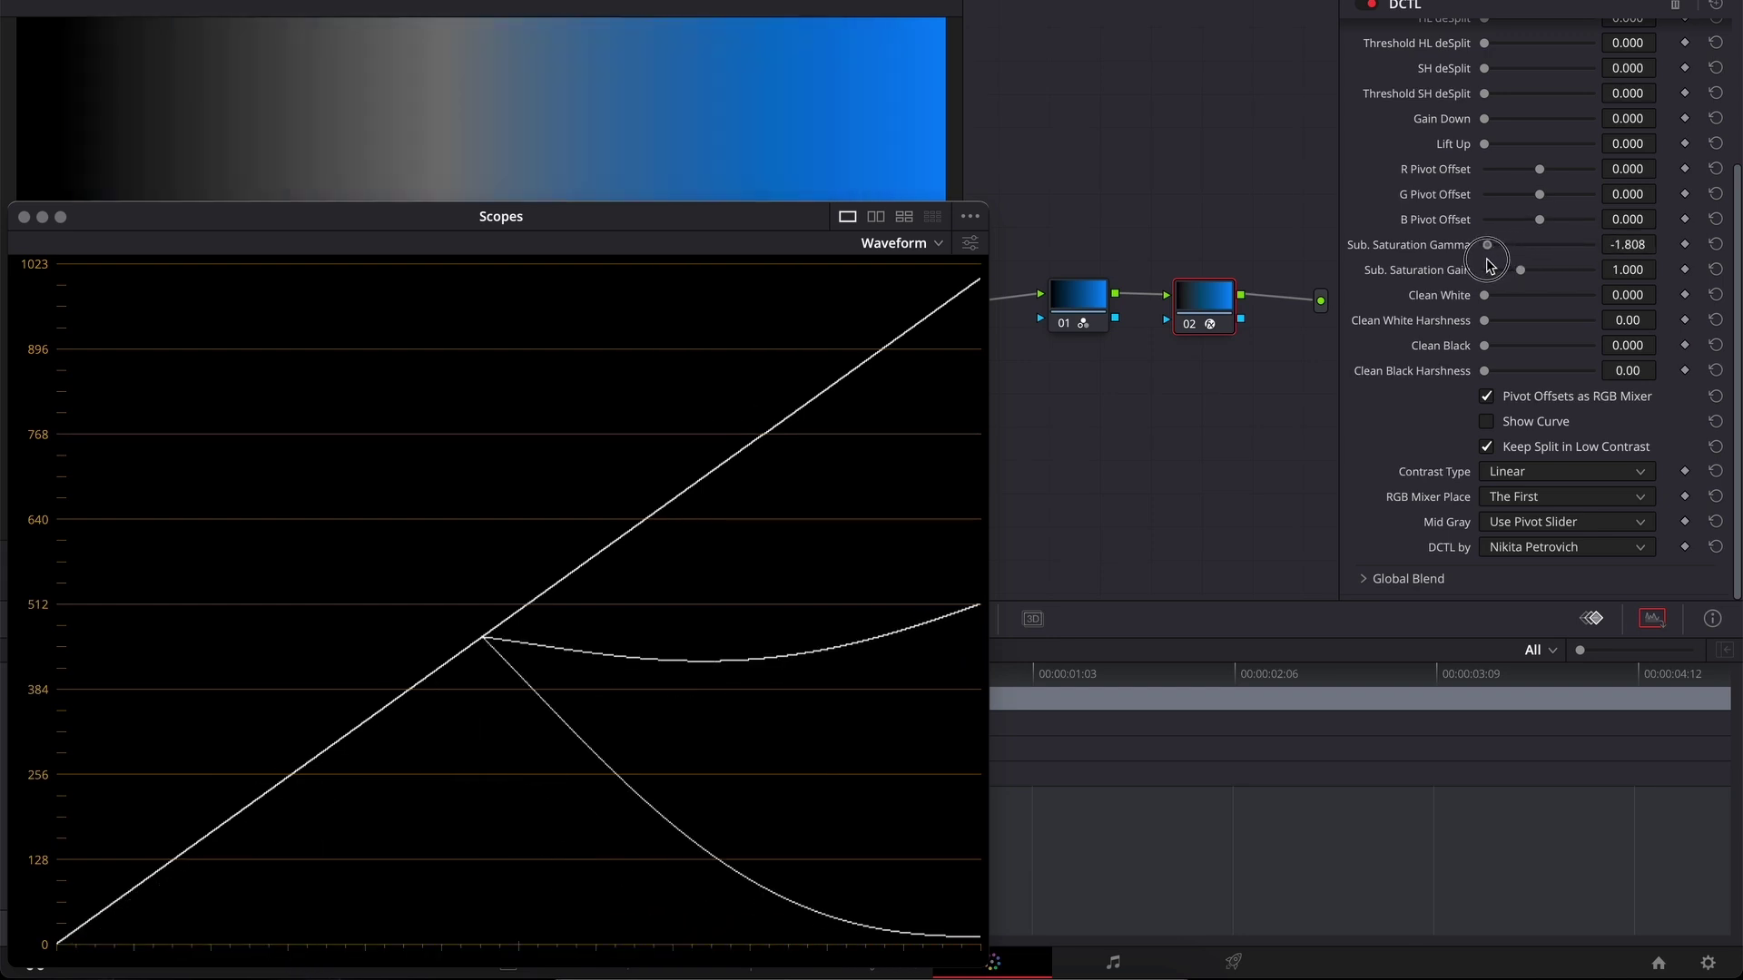
double_click(1487, 257)
left_click_drag(1520, 269, 1486, 272)
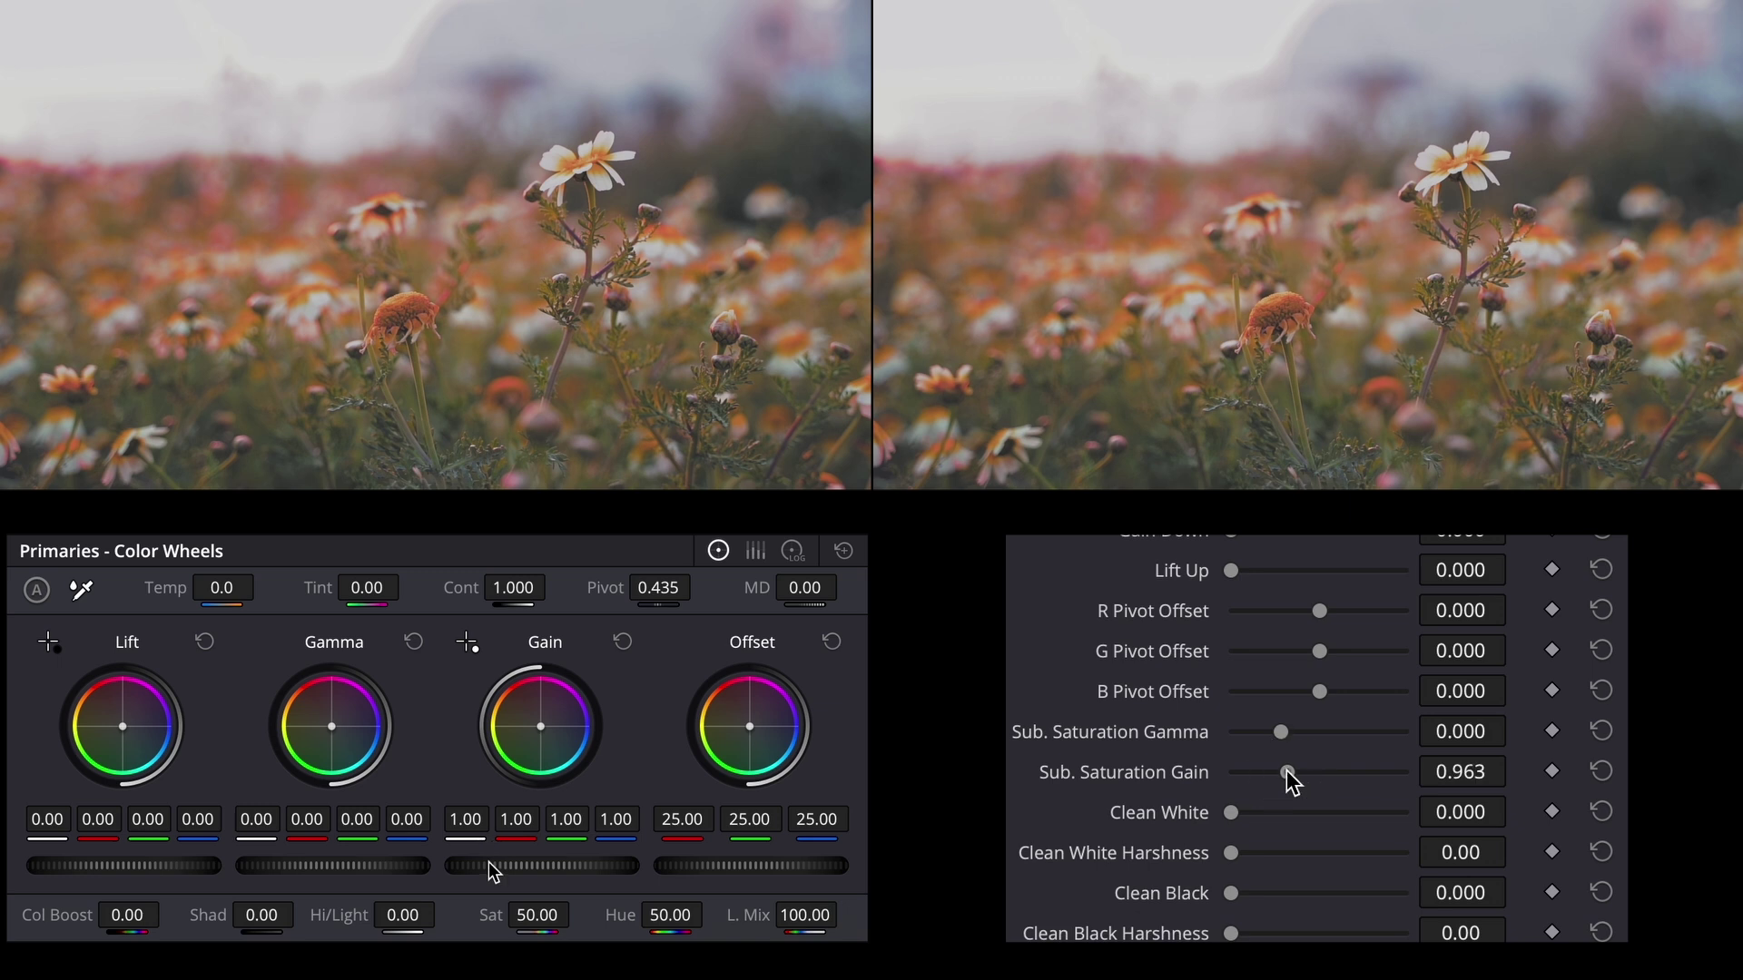
- Alternately raise Sub. Saturation Gain toward 1.48 and primary Gain to compare the flowers
left_click_drag(1289, 780, 1311, 783)
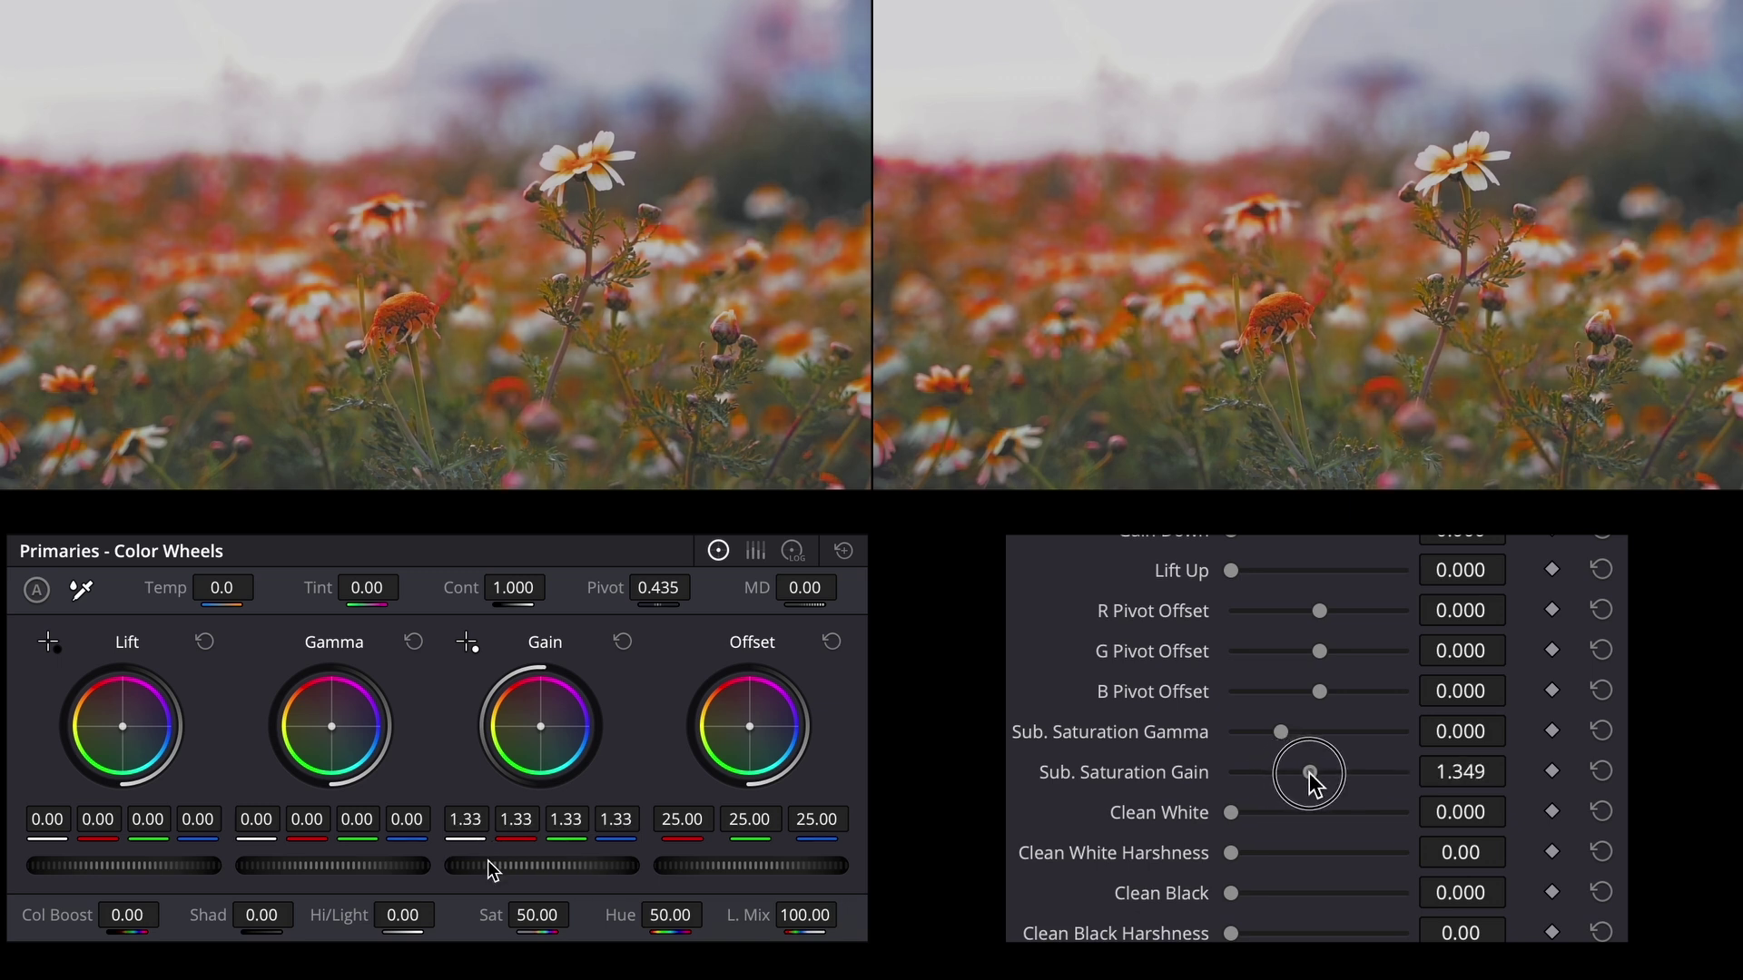
left_click_drag(490, 870, 493, 869)
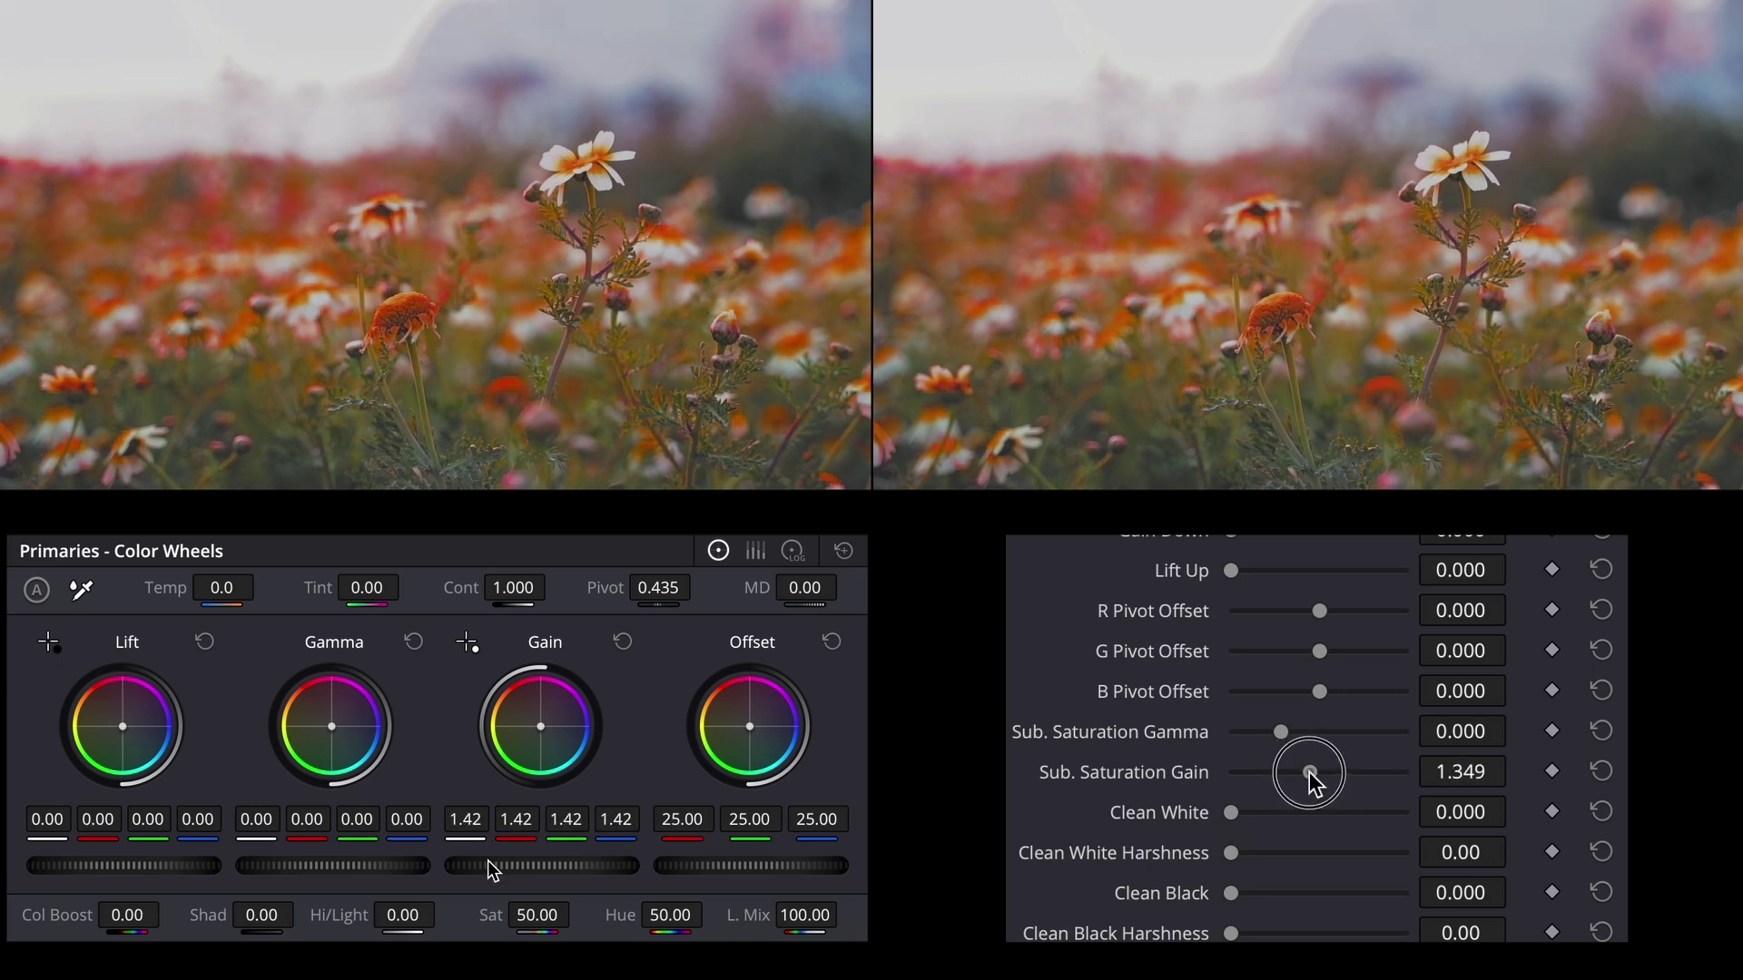
left_click_drag(1309, 780, 1315, 775)
left_click_drag(491, 869, 493, 869)
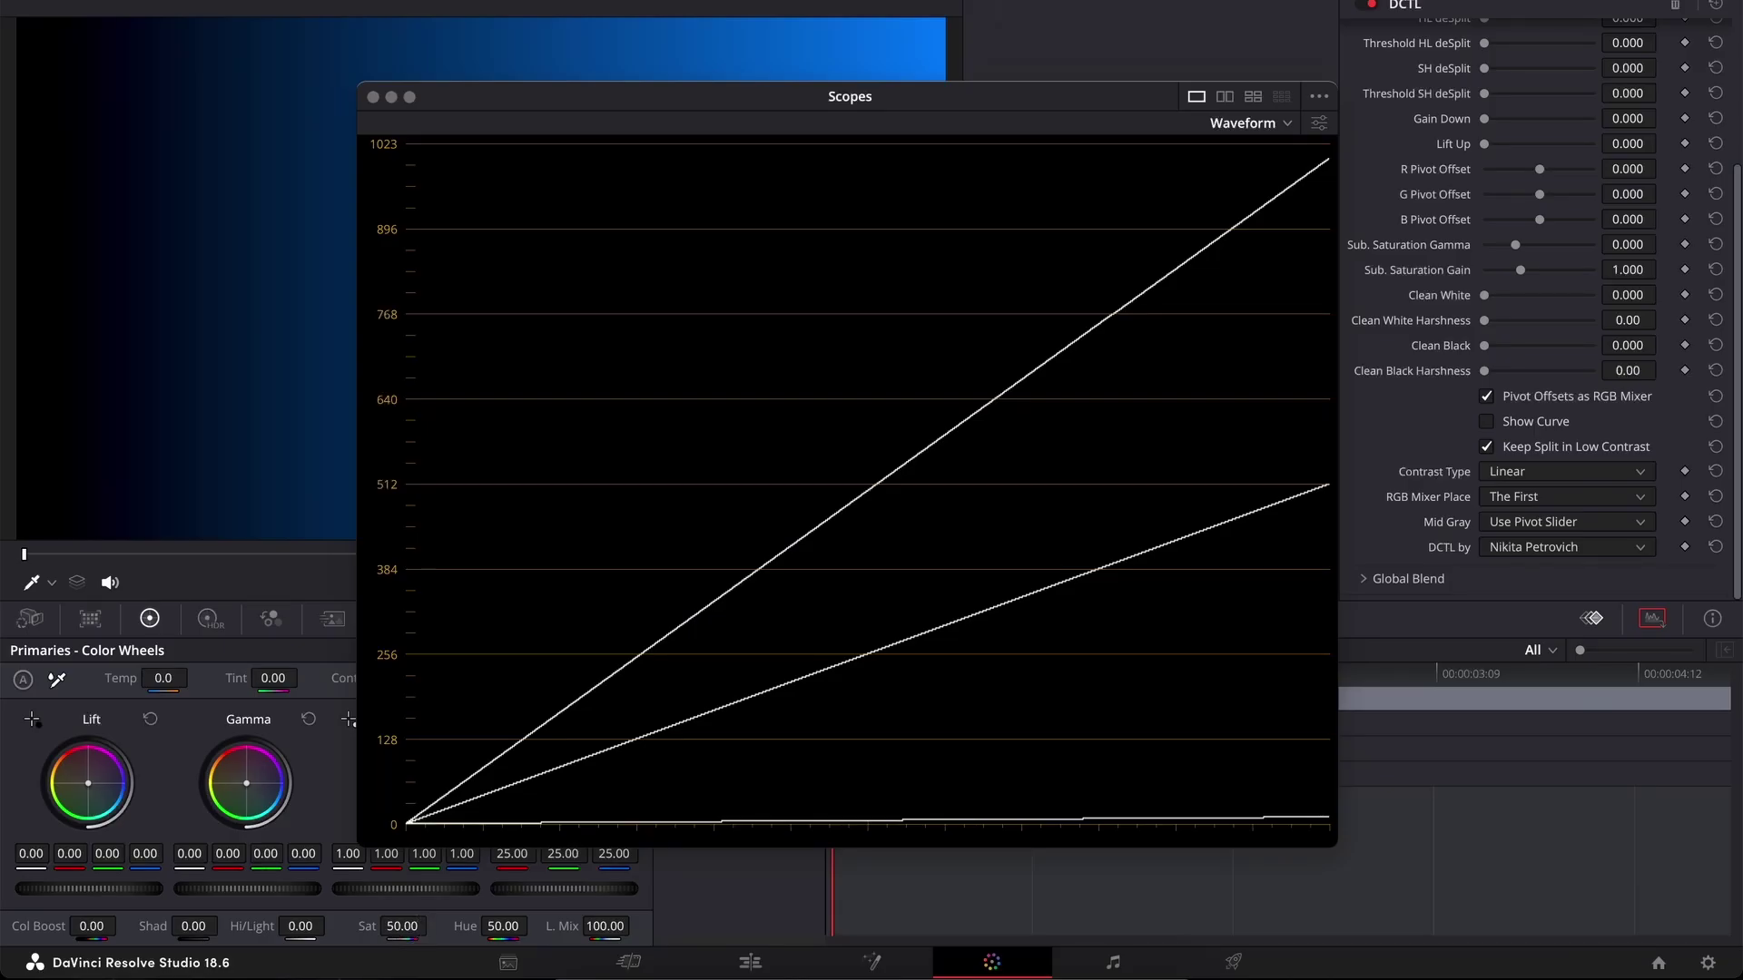
- Dip Sat and restore it to 50, then lower Sub. Saturation Gain to 0.138
mouse_move(401, 927)
left_mouse_down()
mouse_move(295, 913)
mouse_move(534, 882)
left_mouse_up()
left_click_drag(434, 927, 354, 926)
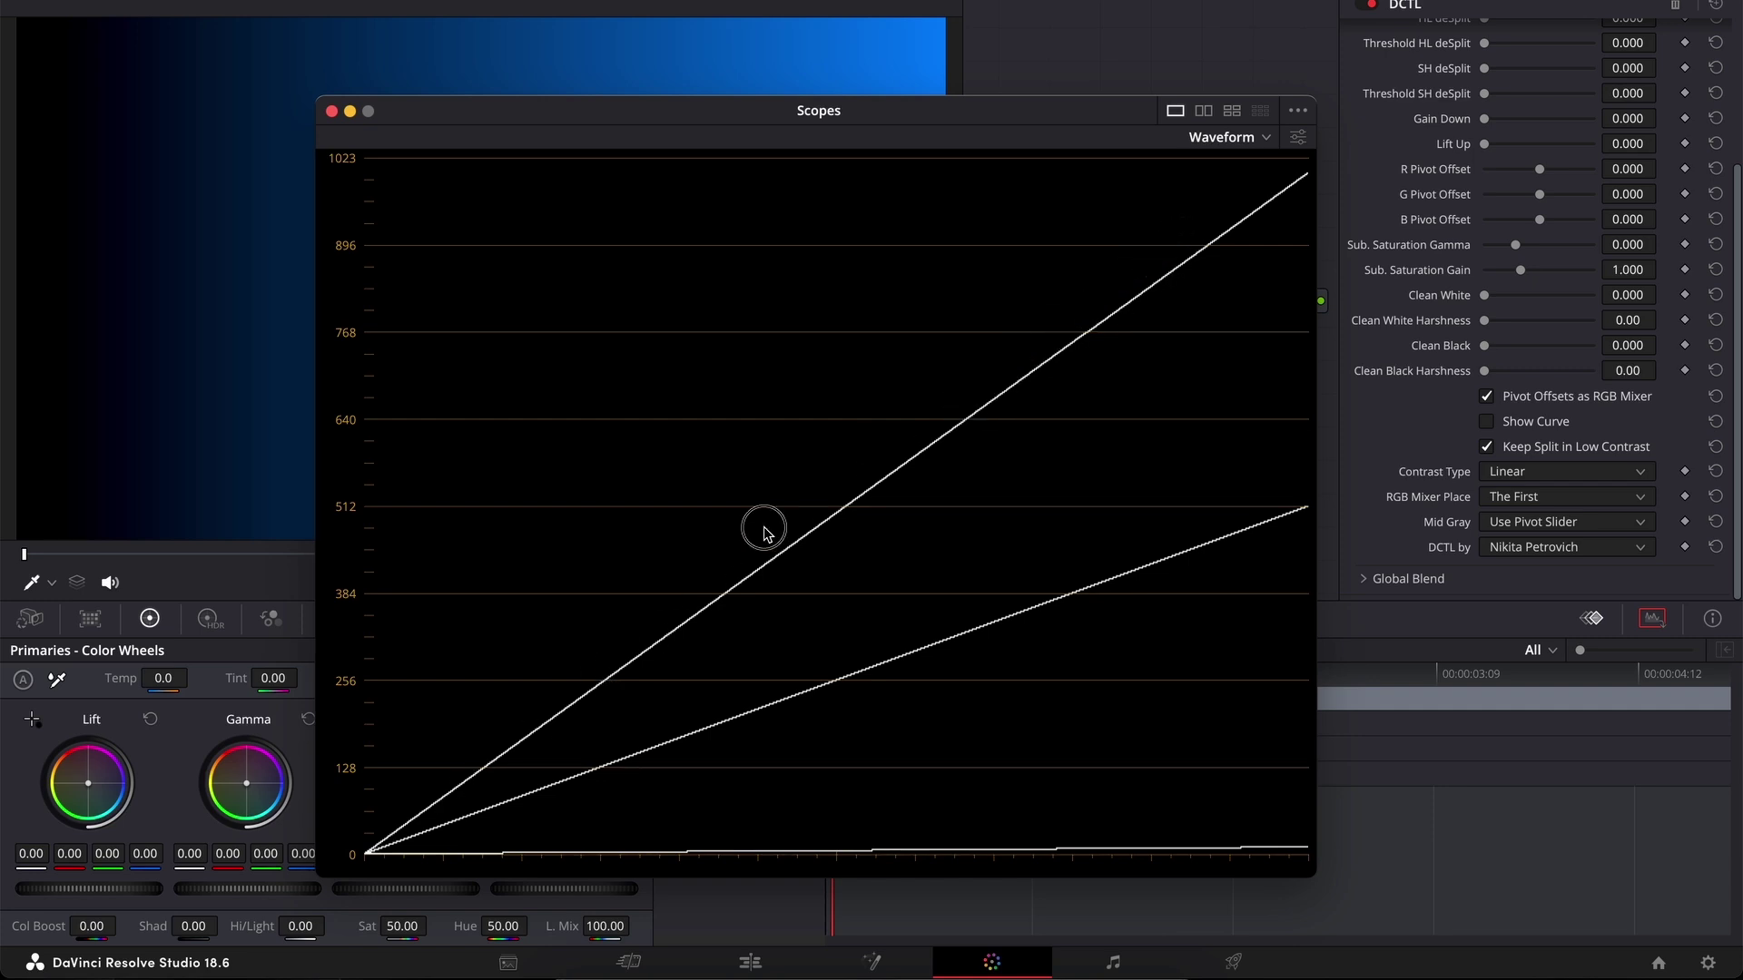
mouse_move(1519, 269)
left_mouse_down()
mouse_move(1496, 278)
mouse_move(1519, 283)
left_mouse_up()
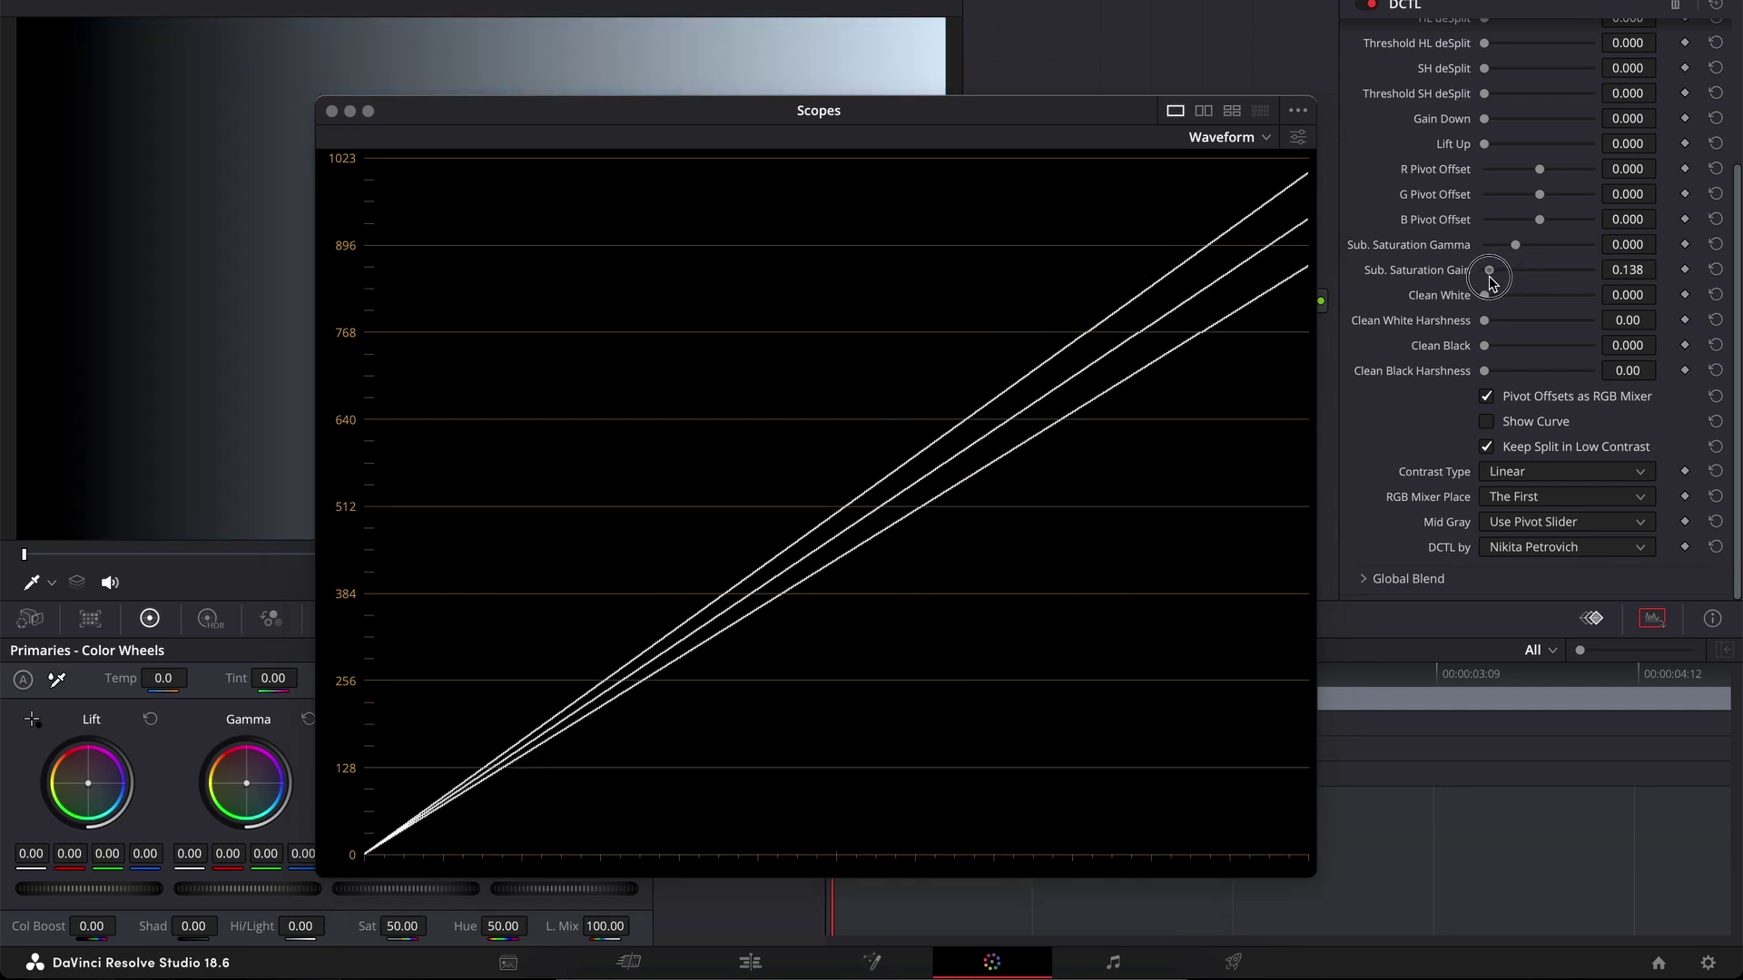